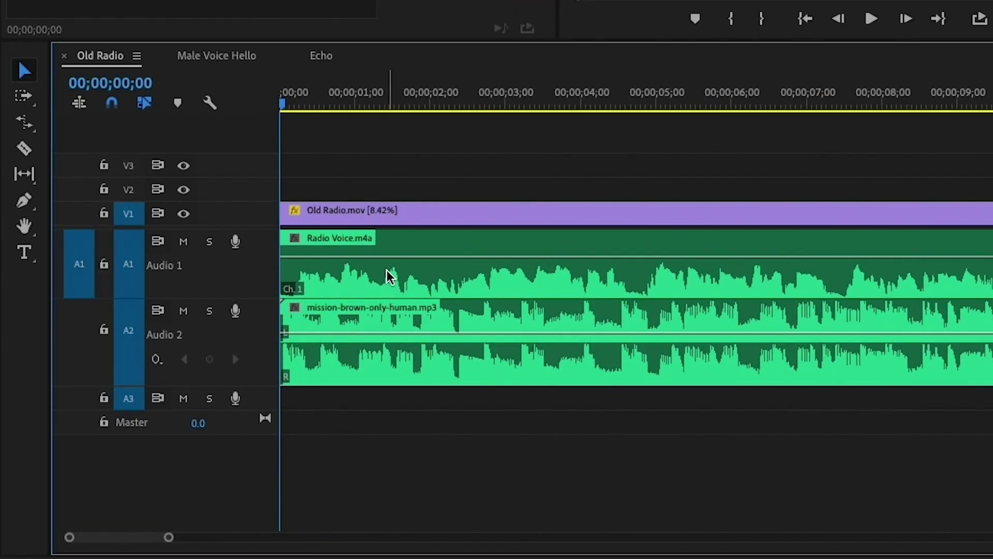
# Select the Radio Voice and mission-brown clips, then play and stop the Old Radio sequence
pyautogui.click(360, 398)
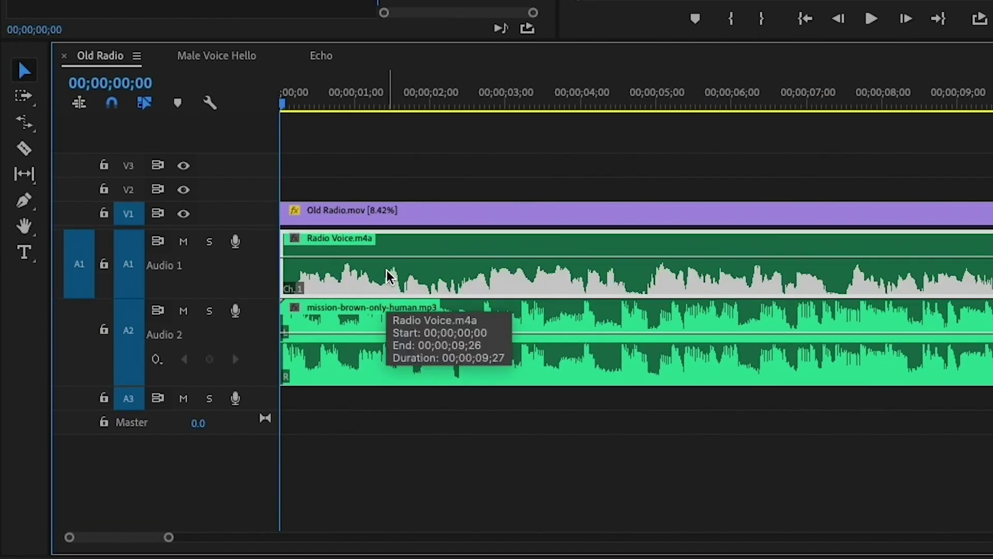
pyautogui.click(361, 379)
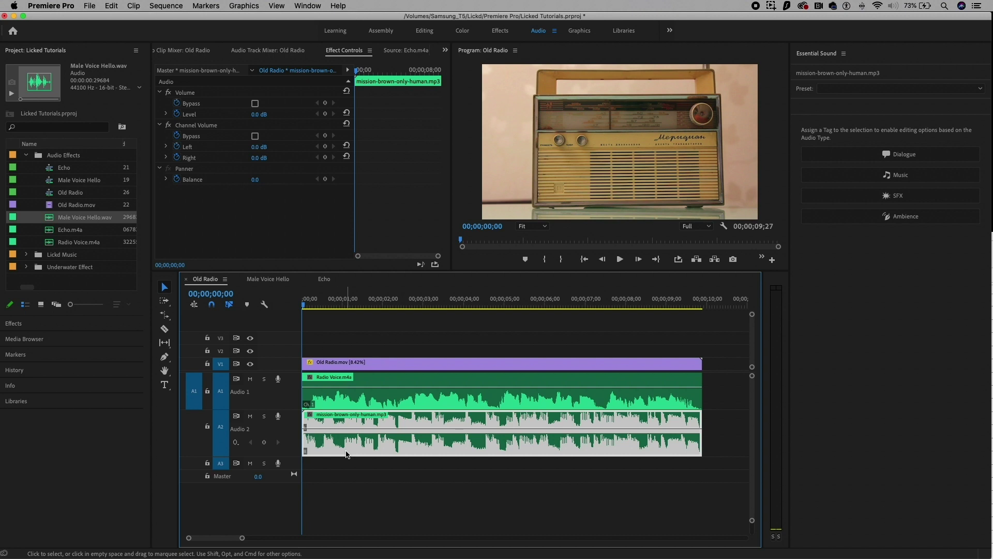
pyautogui.press('space')
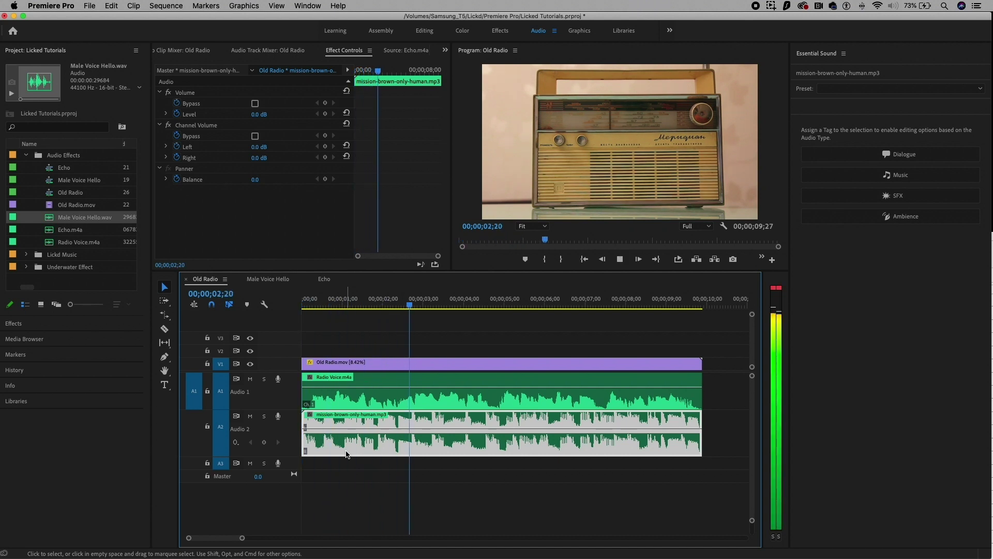
pyautogui.press('space')
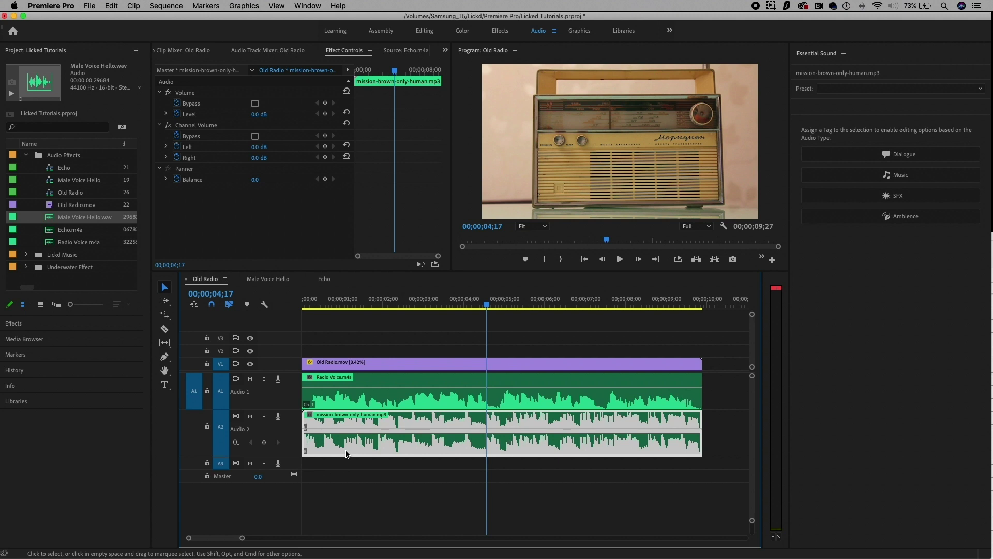
# Mute Audio 2, return the playhead to the start, and select the Radio Voice clip
pyautogui.click(251, 419)
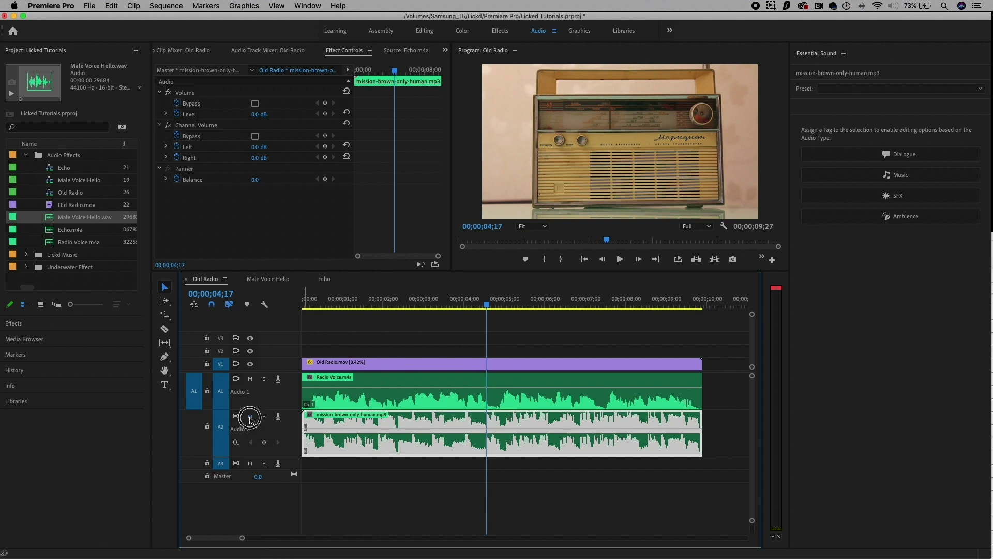
pyautogui.click(331, 302)
pyautogui.moveTo(331, 302); pyautogui.dragTo(279, 300)
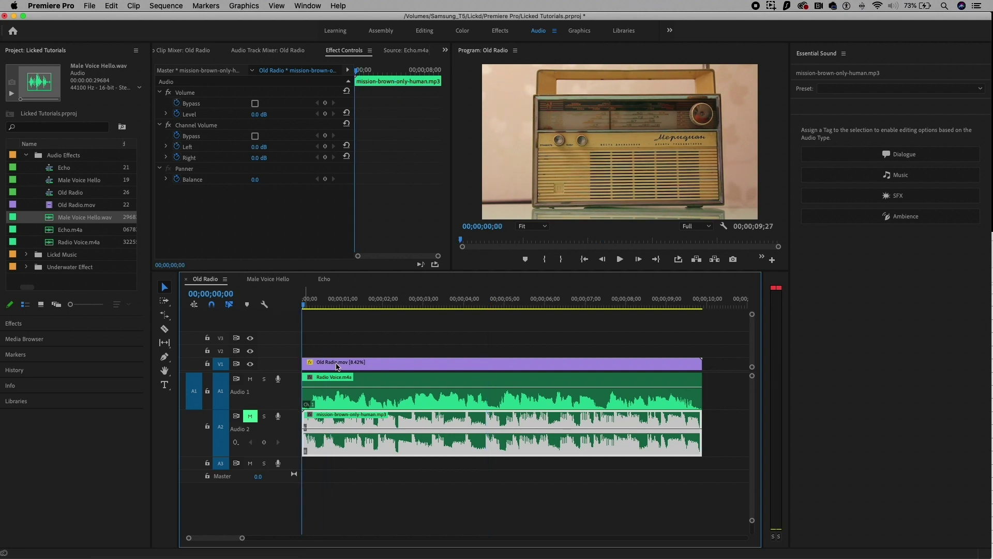
pyautogui.click(375, 380)
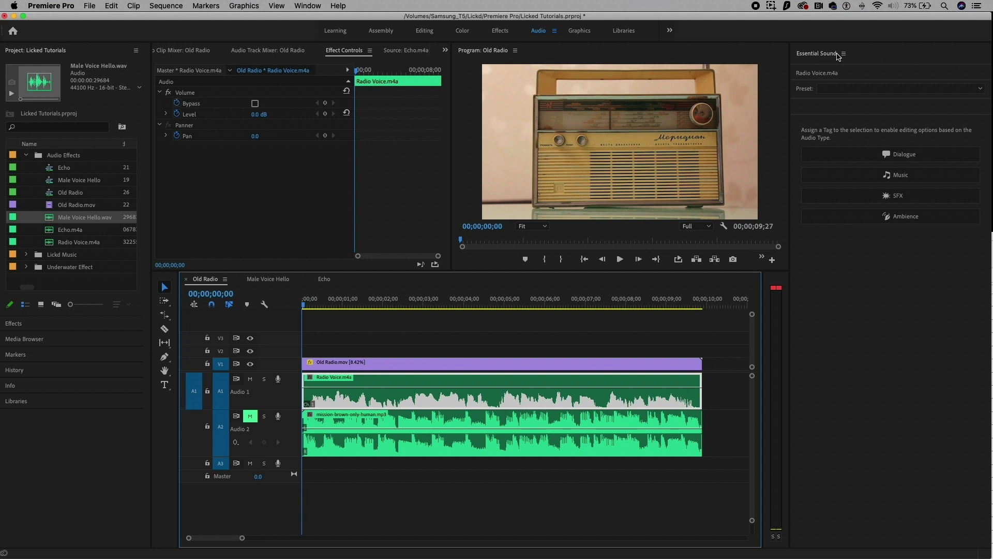
# Tag Radio Voice.m4a as Dialogue, apply From the Radio, and re-run Auto-Match to -23 LUFS
pyautogui.click(909, 155)
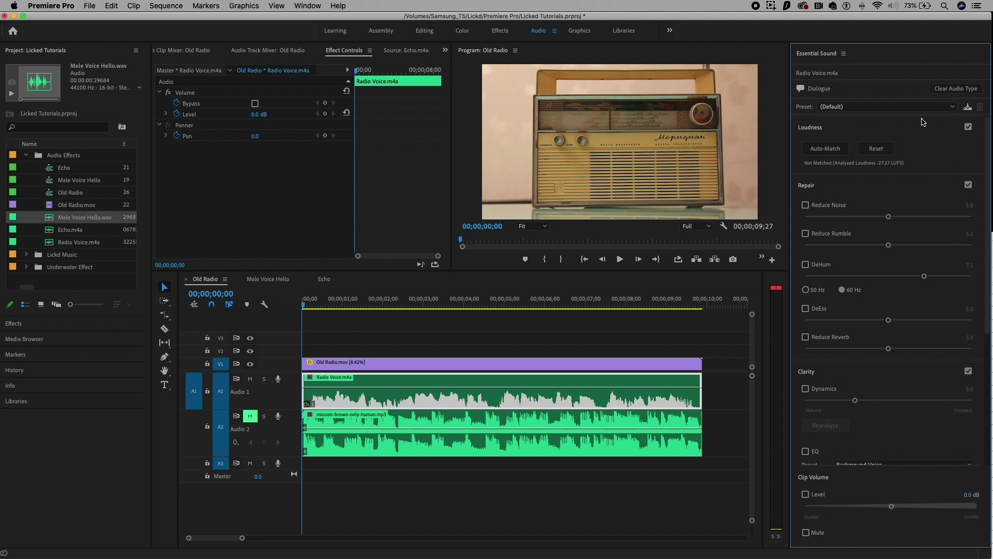
pyautogui.click(947, 109)
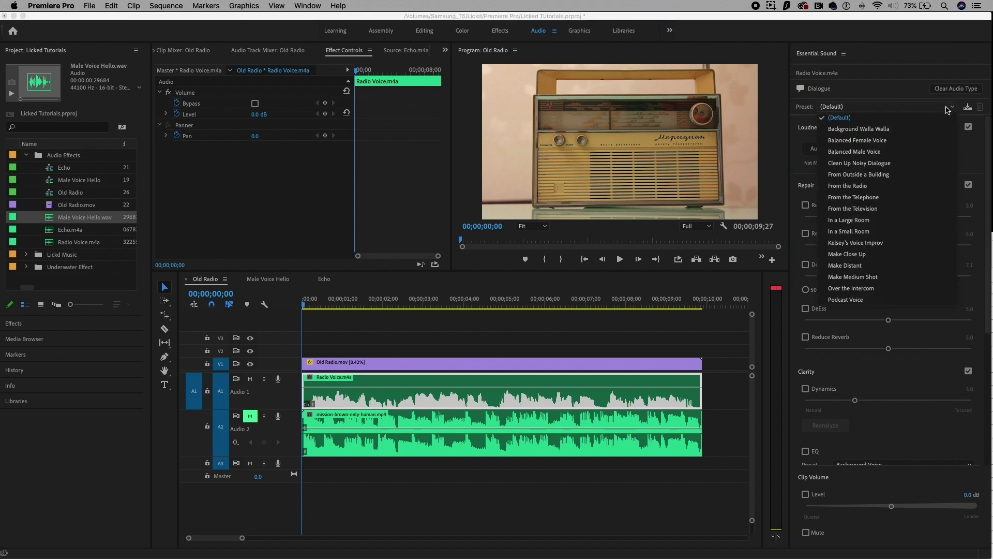
pyautogui.click(892, 186)
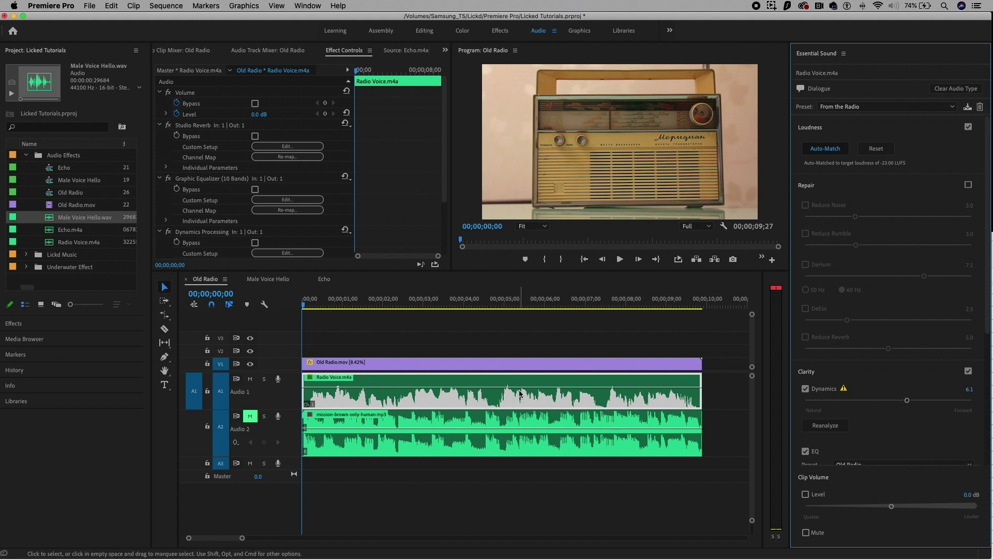
pyautogui.click(826, 149)
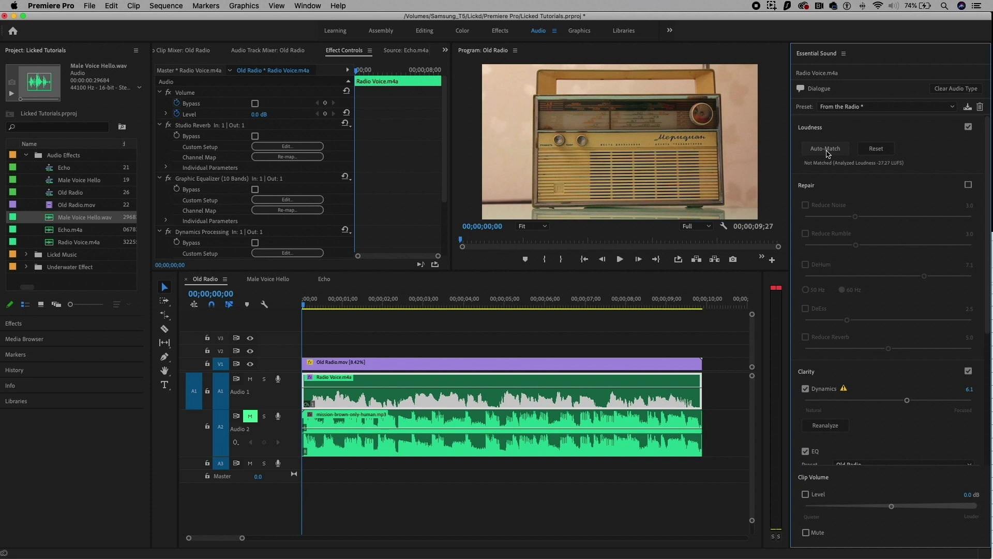
pyautogui.click(825, 149)
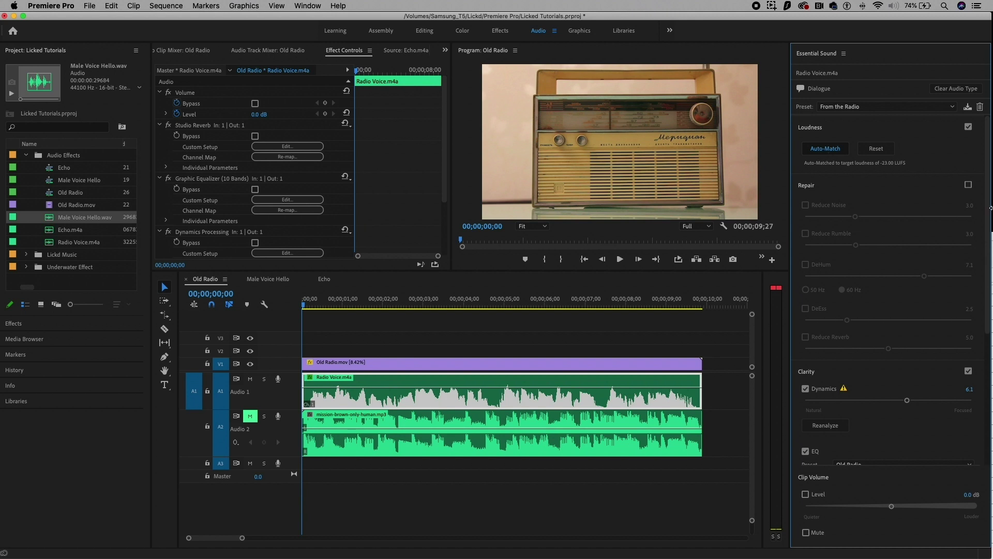
pyautogui.moveTo(985, 204); pyautogui.dragTo(975, 310)
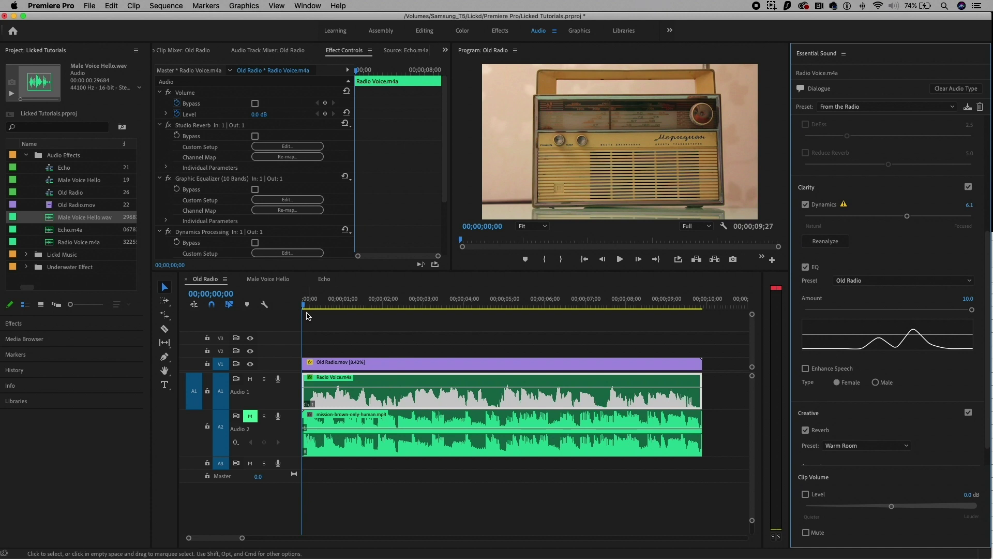
# Play the radio-styled voice, move back near the start, and unmute Audio 2
pyautogui.press('space')
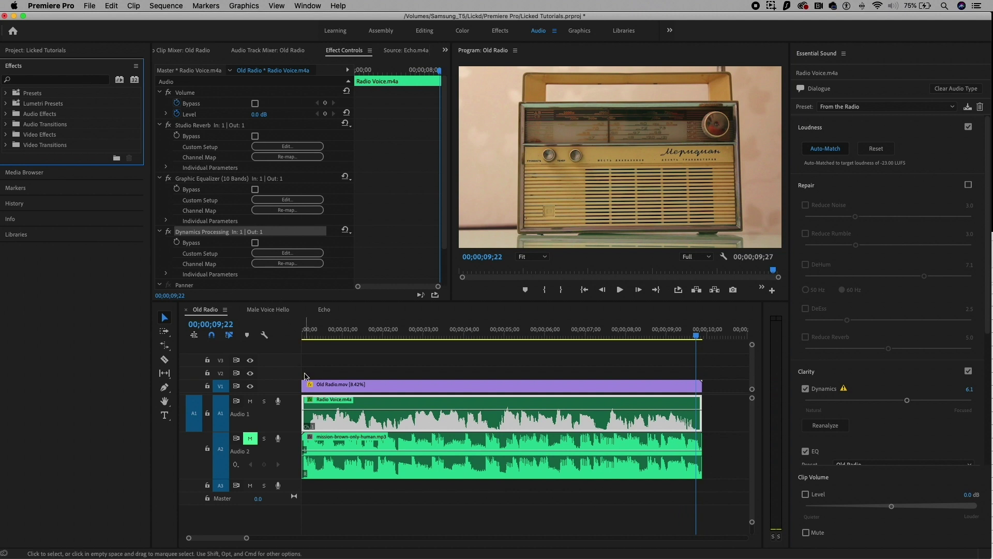
pyautogui.click(319, 335)
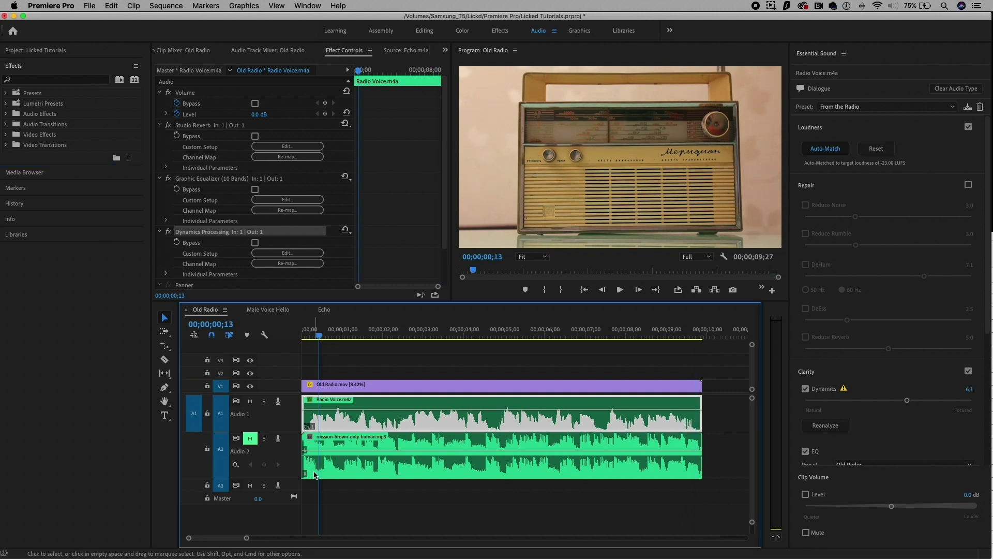
pyautogui.click(251, 439)
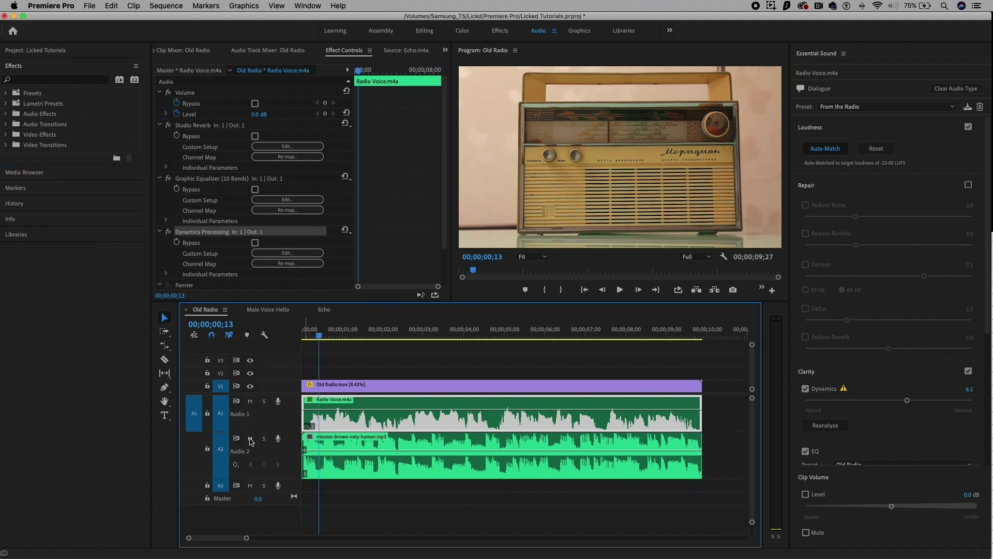
# Tag mission-brown-only-human.mp3 as Dialogue with From the Radio, auto-matched to -23 LUFS
pyautogui.click(627, 467)
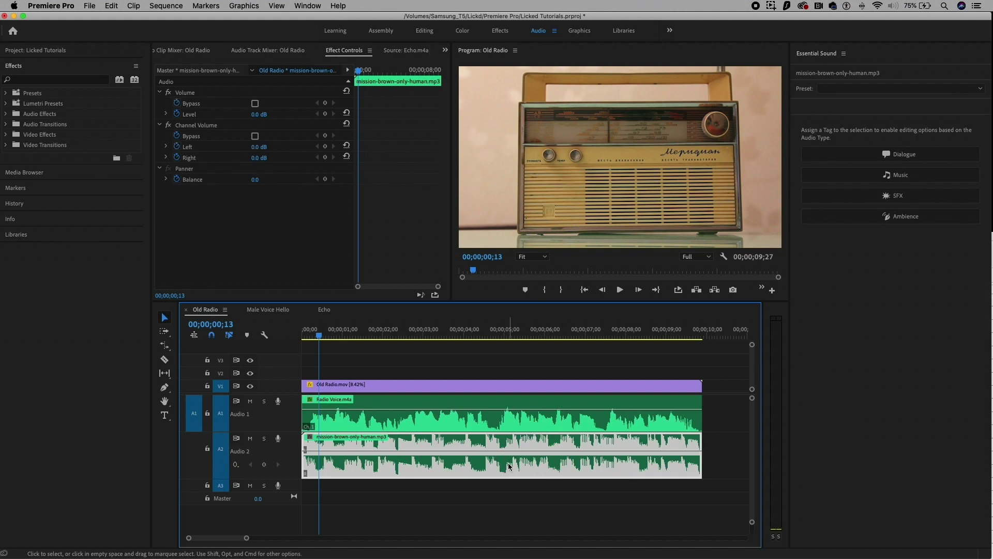
pyautogui.click(871, 156)
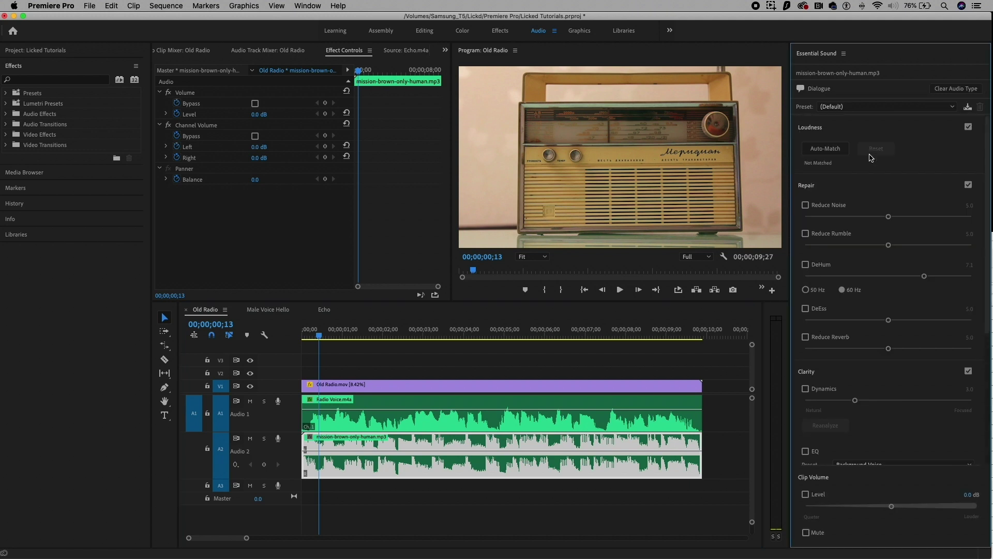
pyautogui.click(854, 108)
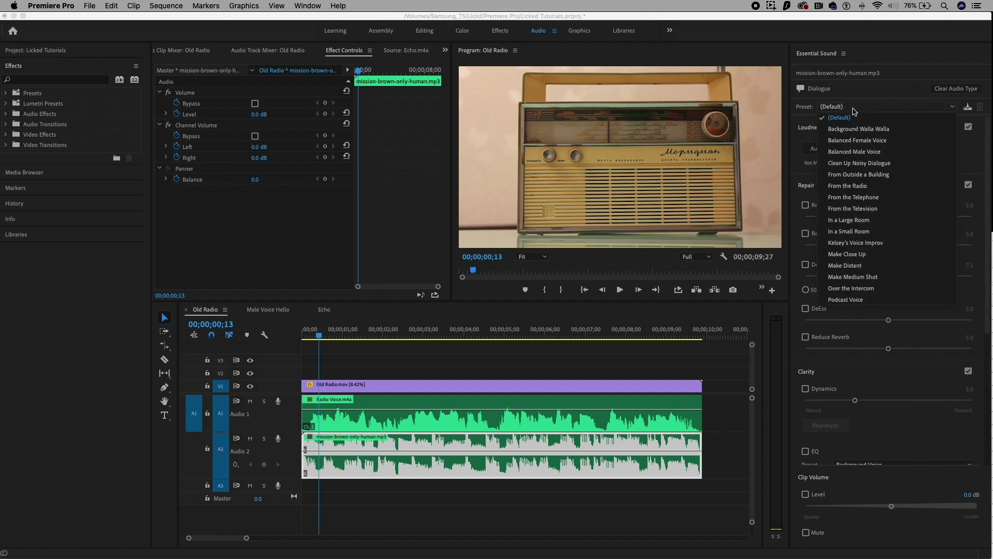
pyautogui.click(848, 186)
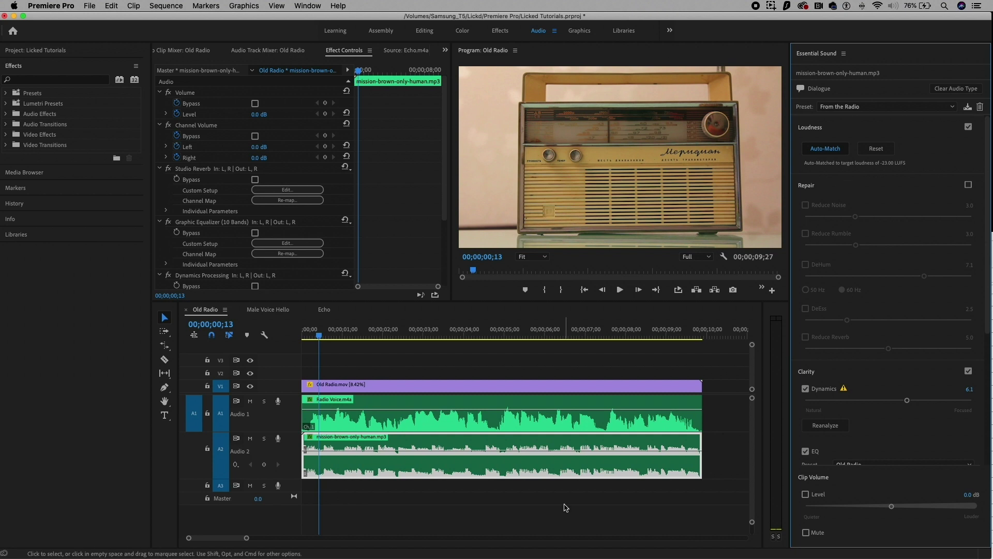
pyautogui.click(823, 150)
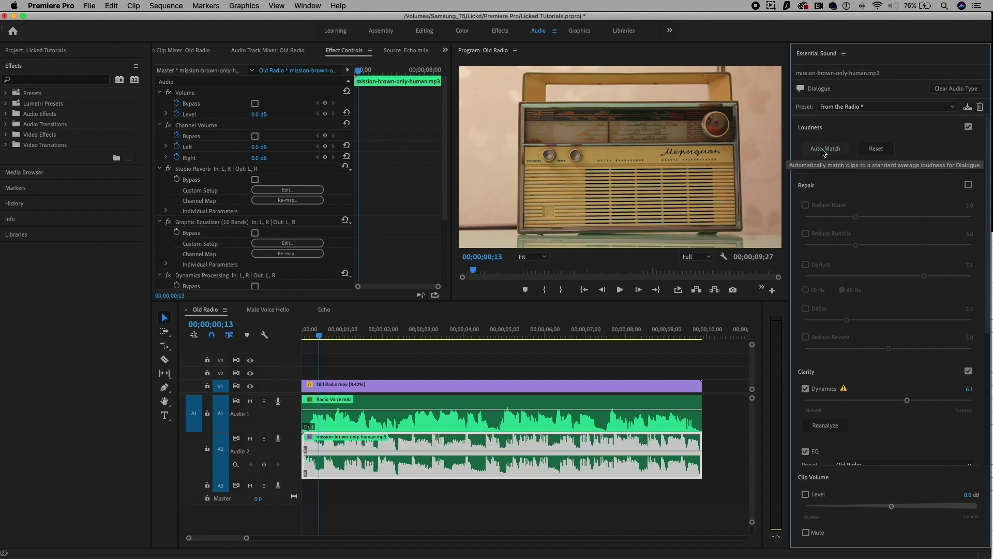
pyautogui.click(824, 150)
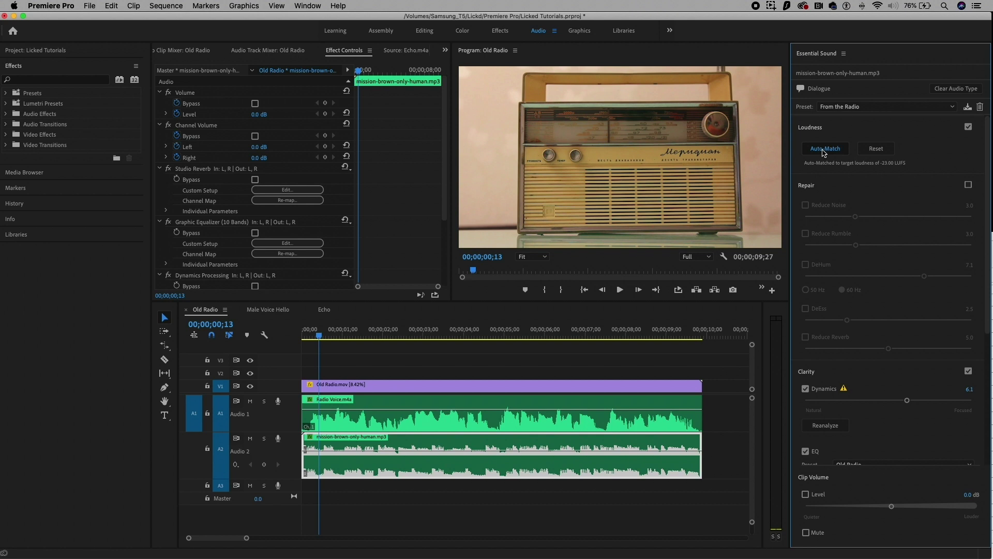
pyautogui.moveTo(312, 332); pyautogui.dragTo(303, 332)
# Play and stop both radio-styled clips together
pyautogui.press('space')
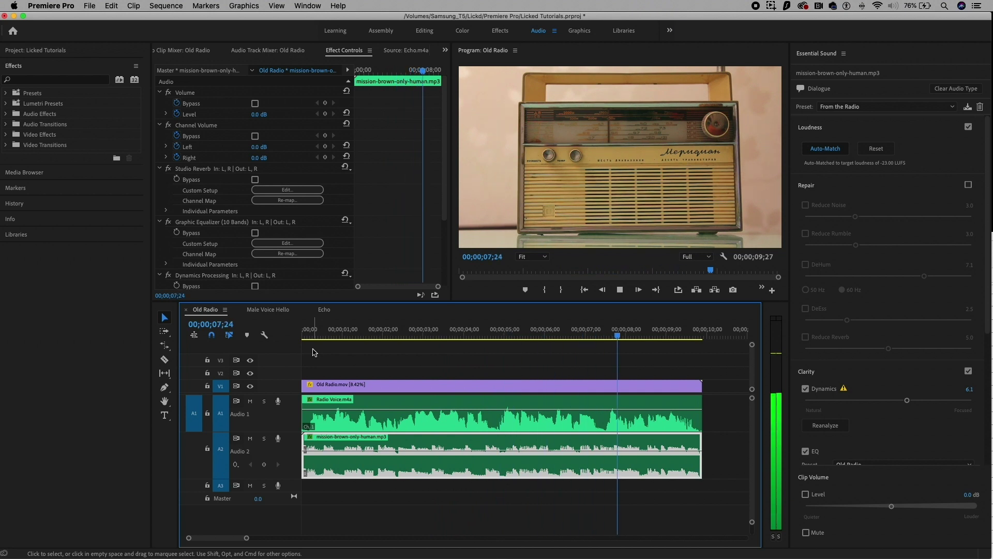
pyautogui.press('space')
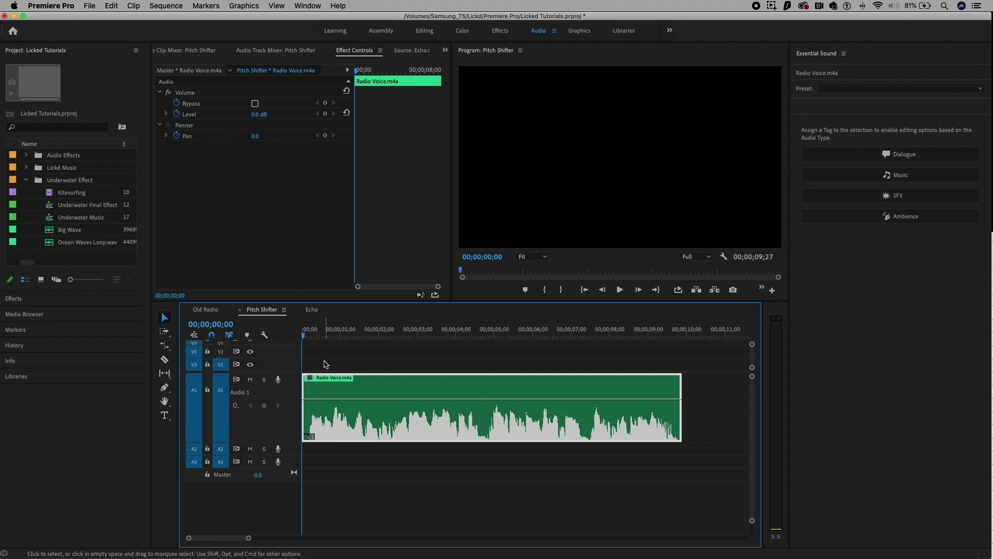
pyautogui.press('space')
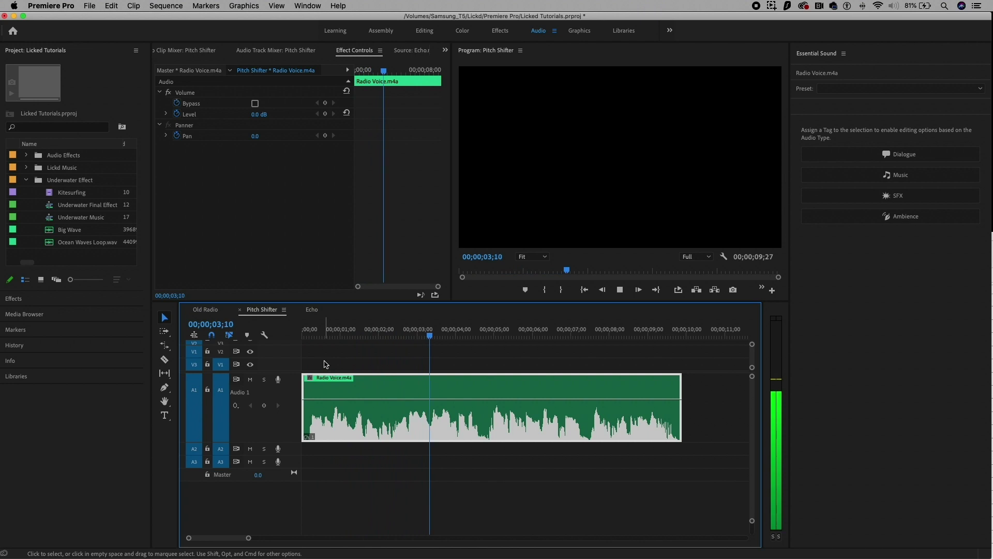
pyautogui.press('space')
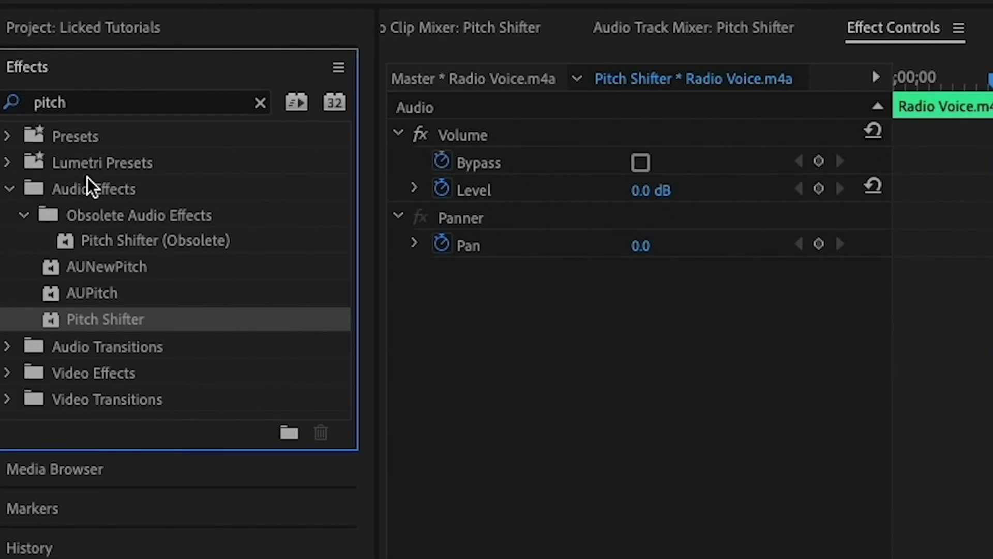
# Find 'pitch' in Effects, apply Pitch Shifter to Radio Voice.m4a, preview it, and select the effect
pyautogui.click(60, 102)
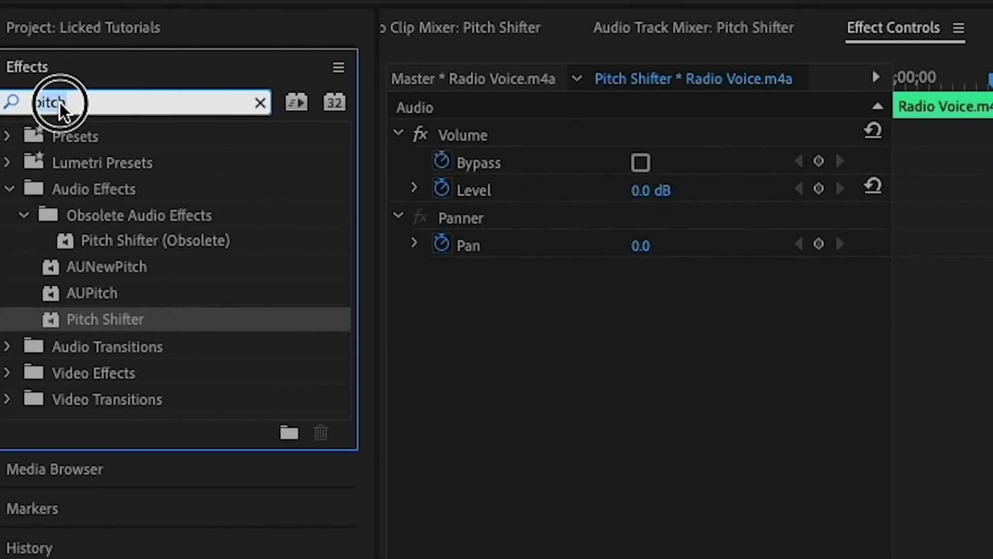
pyautogui.press('BackSpace')
pyautogui.press('BackSpace')
pyautogui.press('BackSpace')
pyautogui.write('tch')
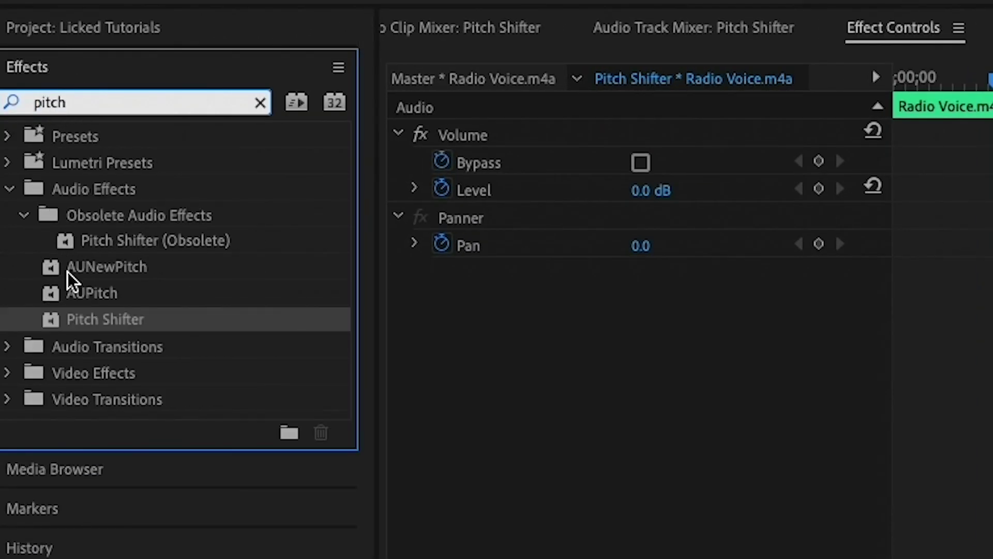
pyautogui.click(54, 322)
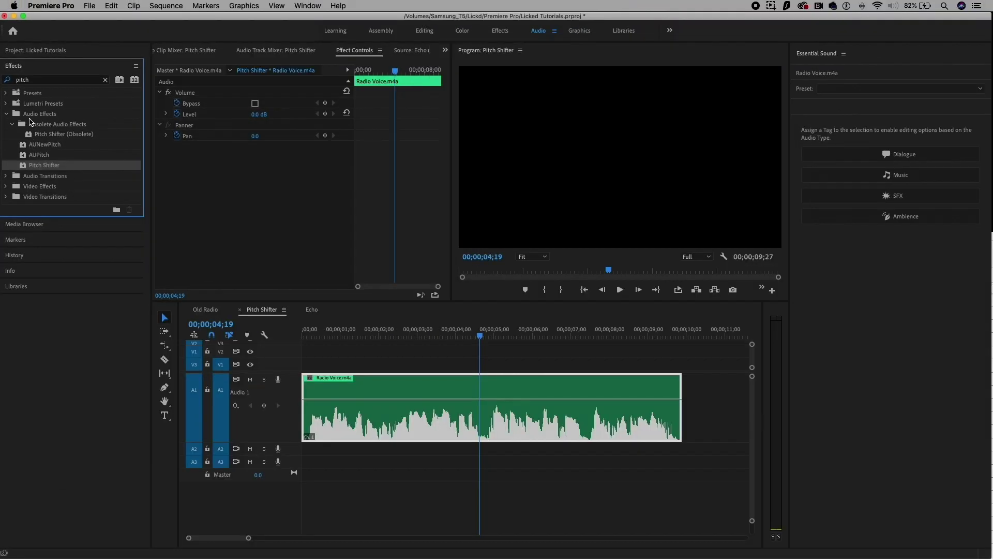
pyautogui.moveTo(27, 165); pyautogui.dragTo(370, 411)
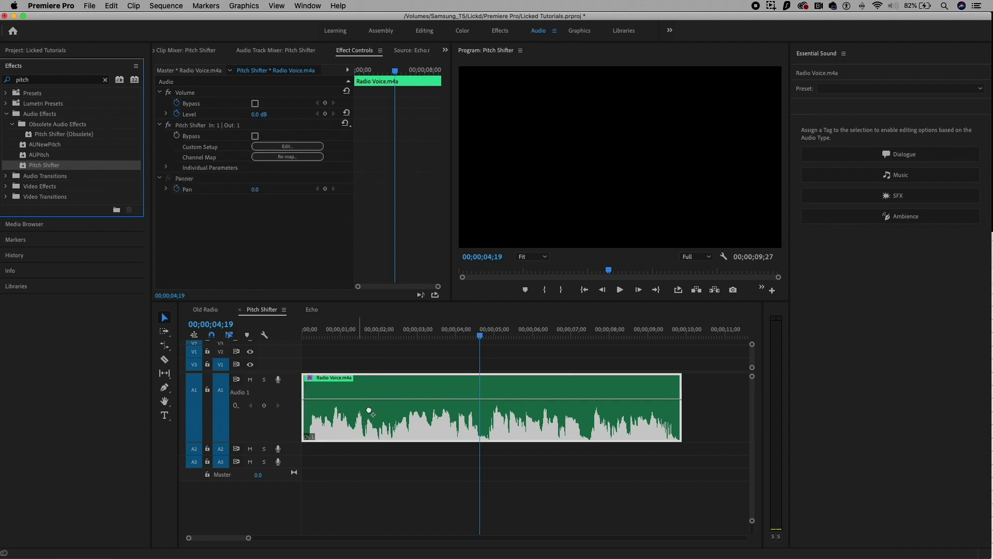
pyautogui.press('space')
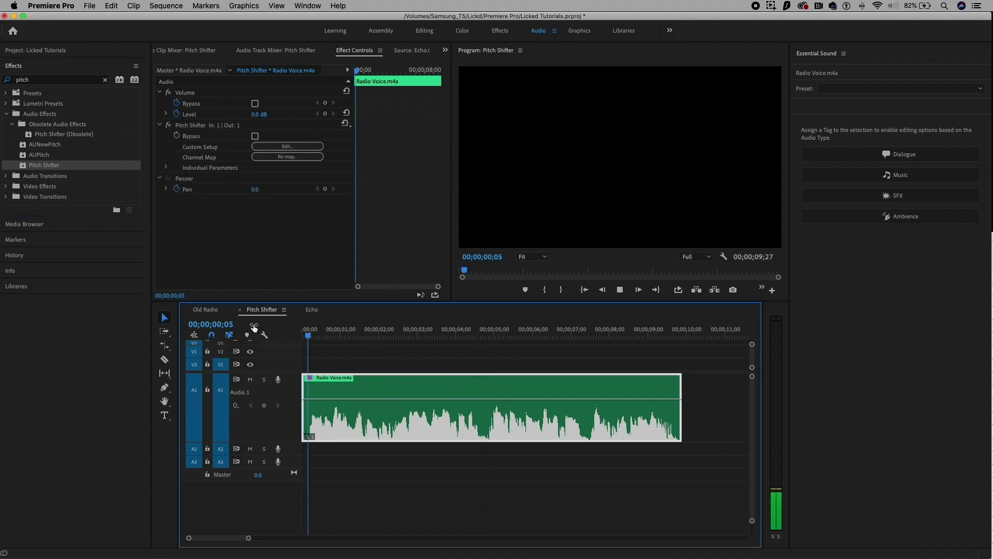
pyautogui.press('space')
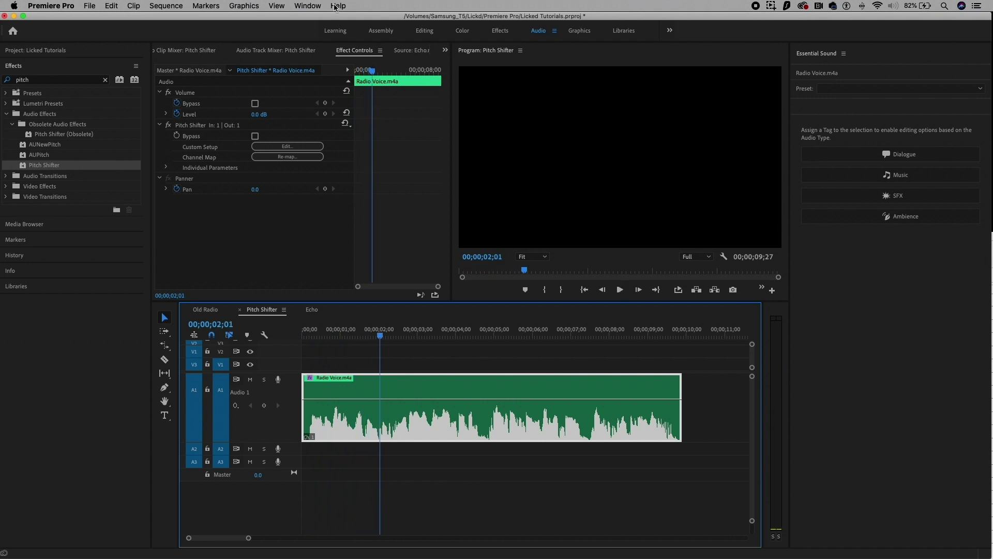
pyautogui.click(205, 129)
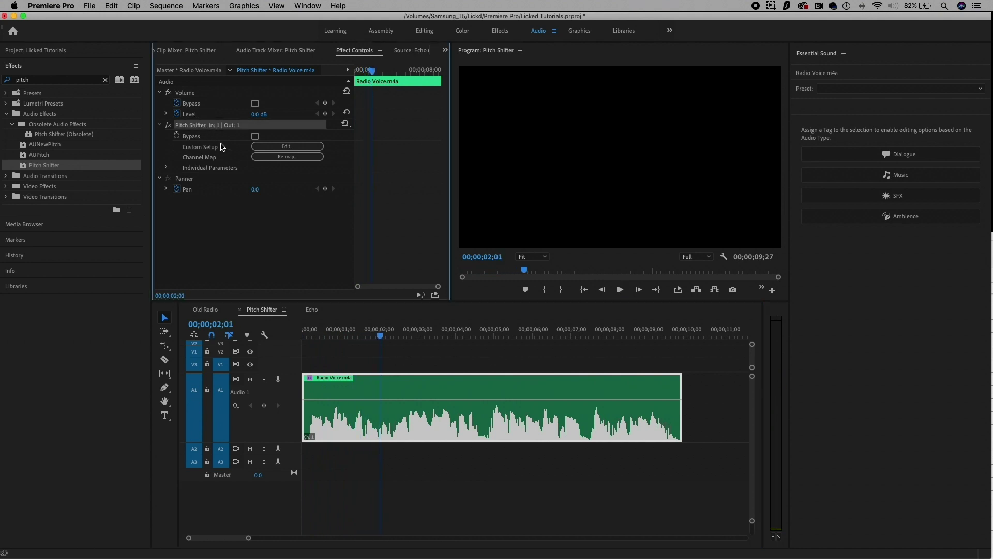
# Choose the Angry Gerbil preset (+12 semitones) in Pitch Shifter's custom setup, then return to the start
pyautogui.click(302, 150)
pyautogui.moveTo(444, 200); pyautogui.dragTo(529, 108)
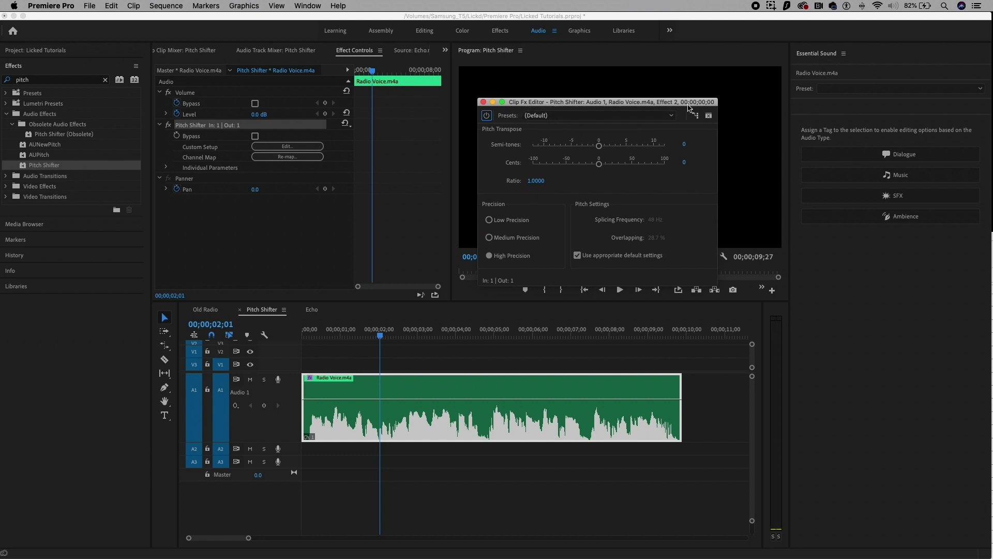
pyautogui.click(670, 117)
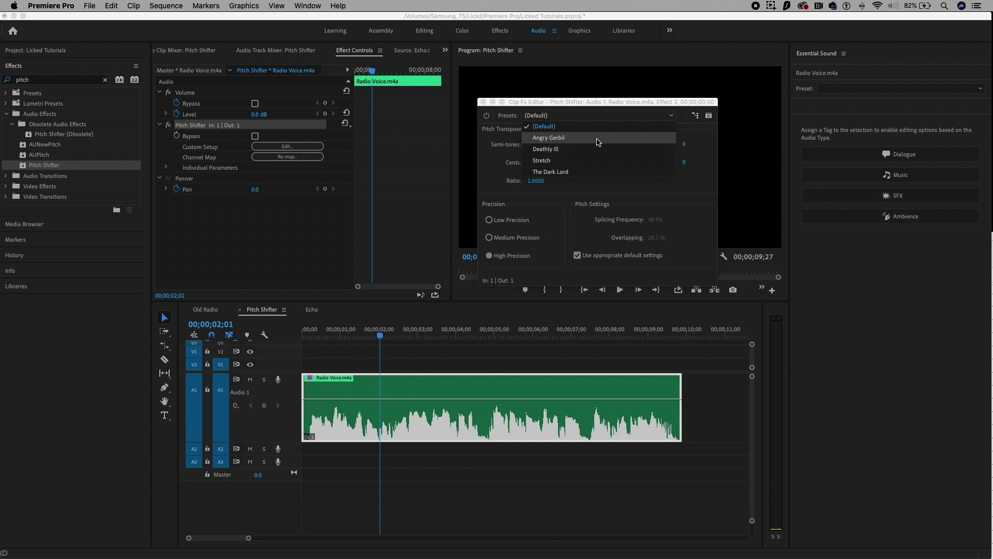
pyautogui.click(693, 148)
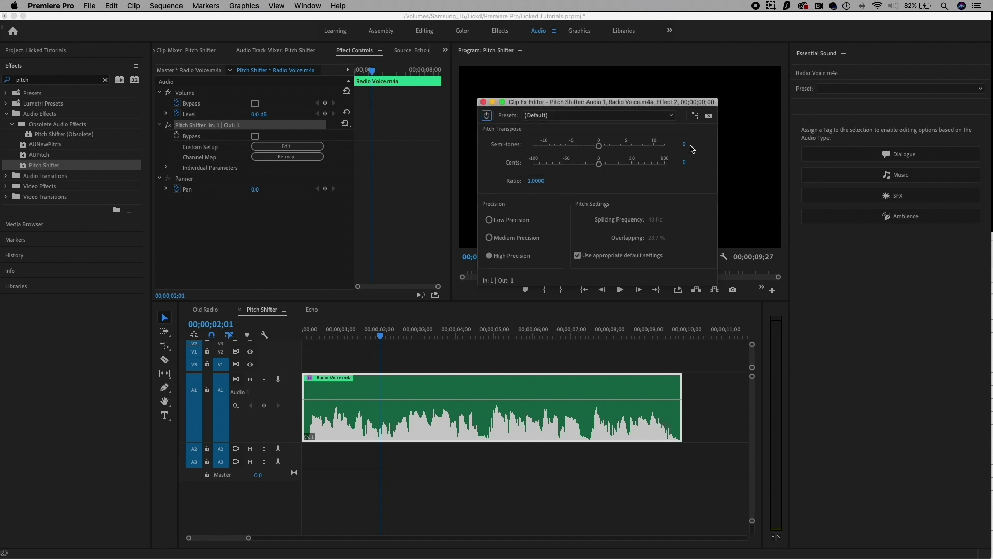
pyautogui.click(590, 114)
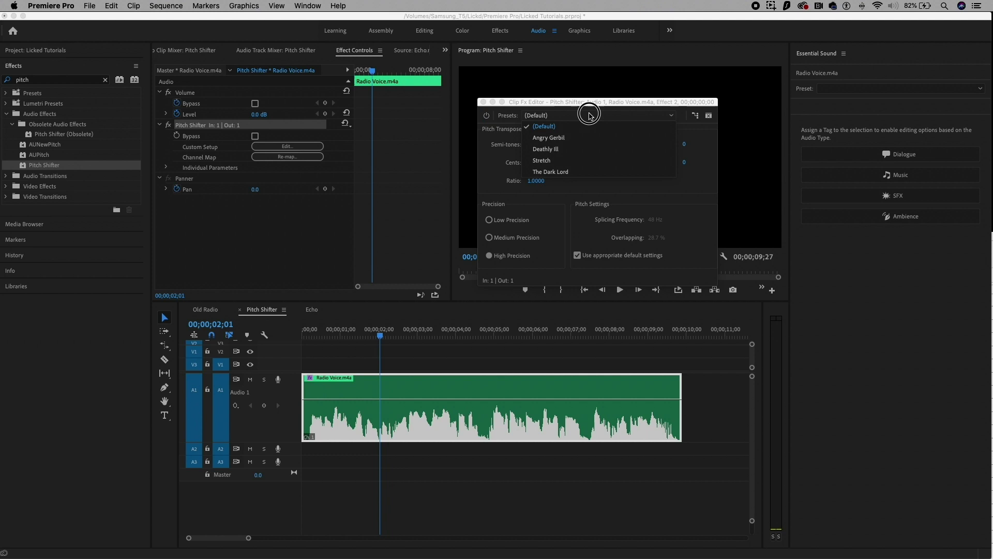
pyautogui.click(570, 138)
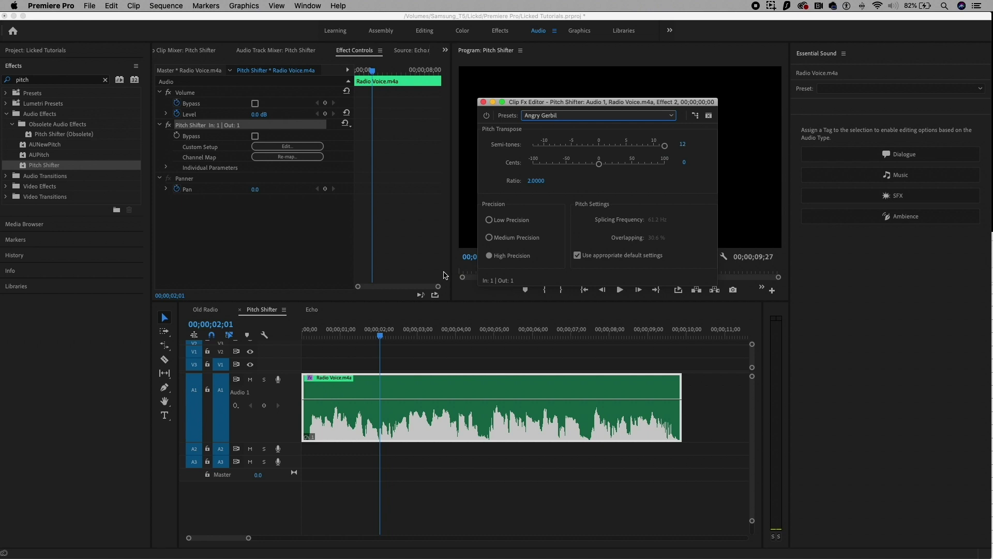
pyautogui.click(289, 340)
pyautogui.press('Home')
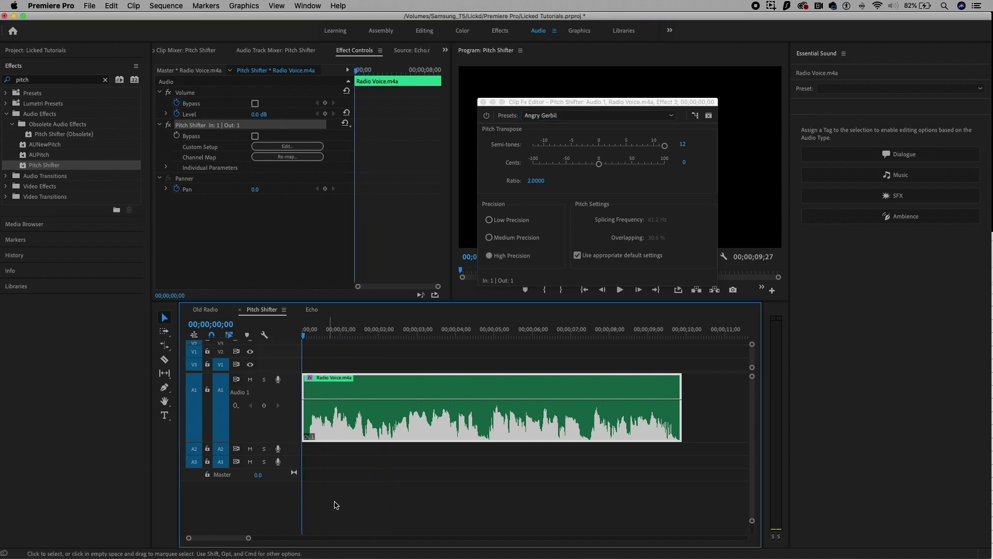
# Preview the Angry Gerbil voice, lower the shift to -9 semitones, and replay it
pyautogui.press('space')
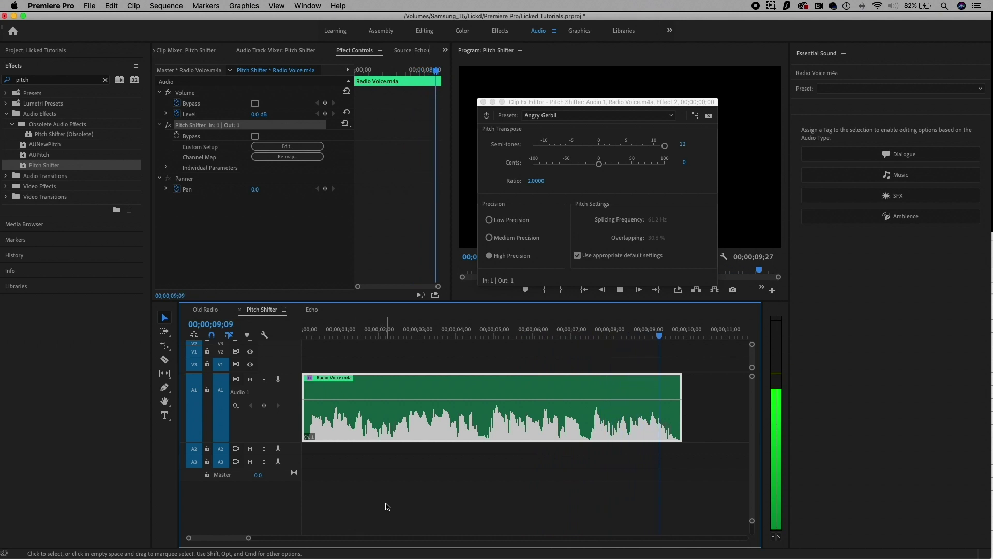
pyautogui.press('space')
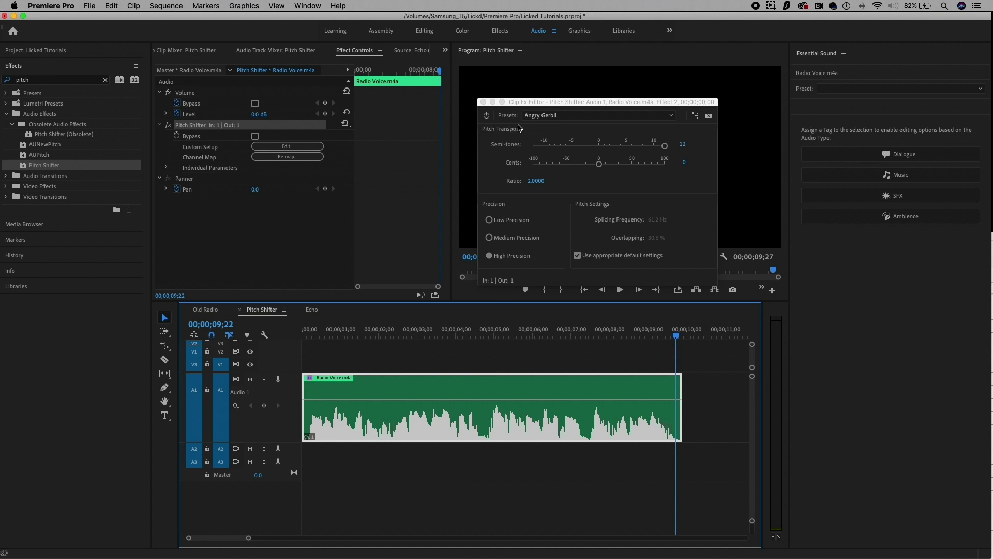
pyautogui.moveTo(666, 146); pyautogui.dragTo(553, 157)
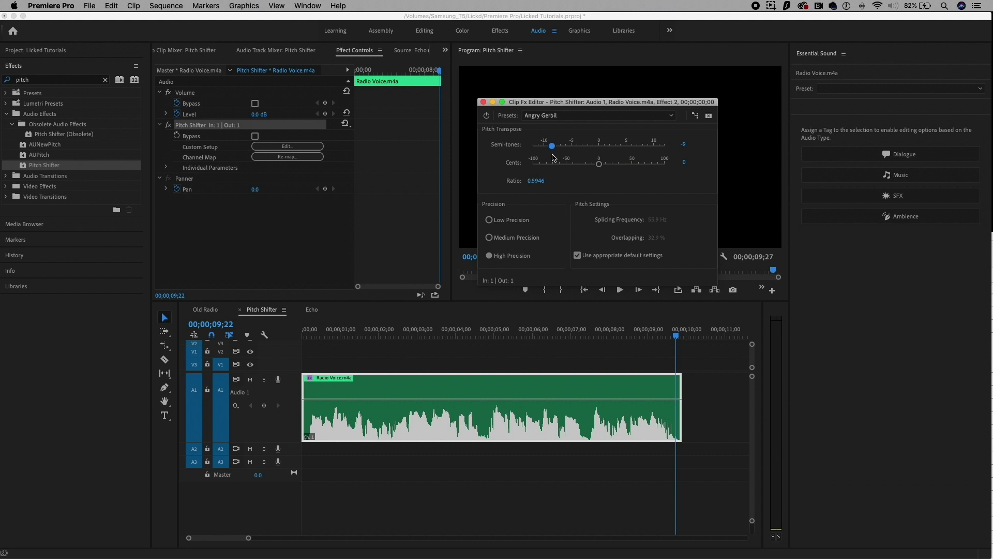
pyautogui.click(305, 331)
pyautogui.press('space')
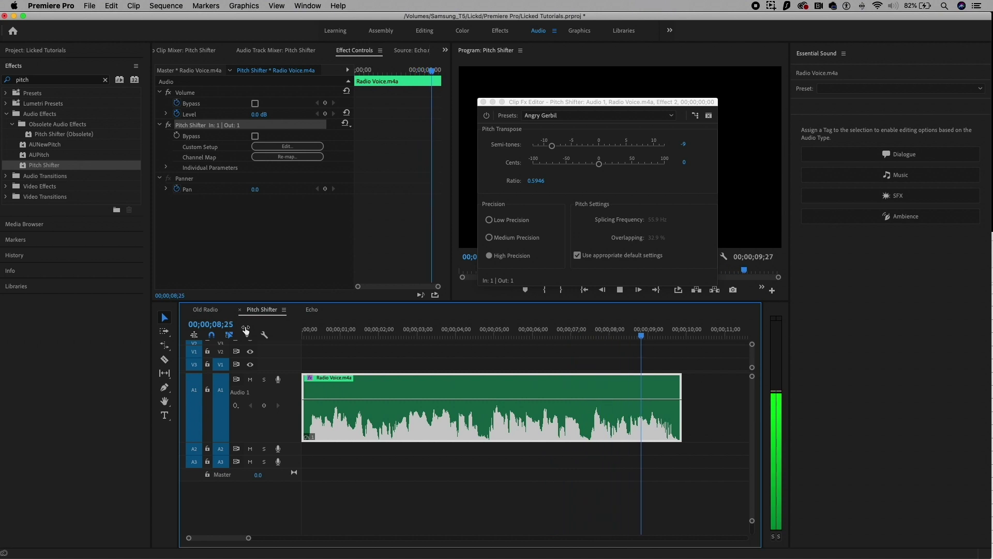
pyautogui.press('space')
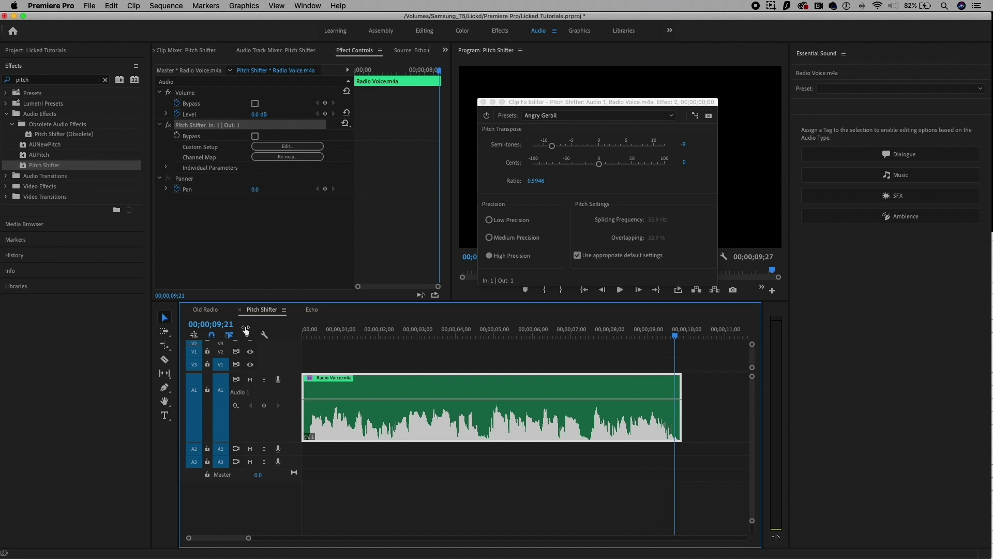
# Apply The Dark Lord pitch preset to Radio Voice and preview it
pyautogui.click(561, 115)
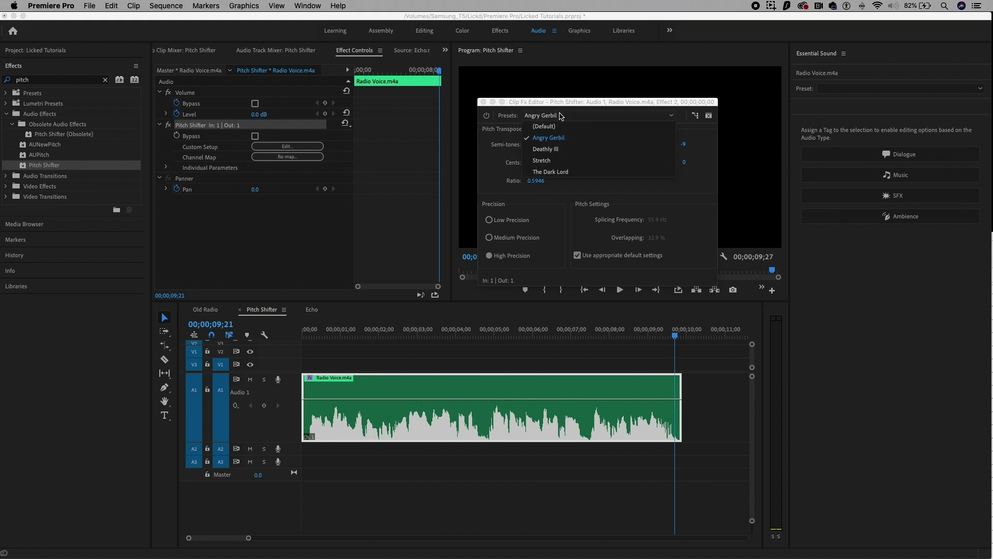
pyautogui.click(556, 173)
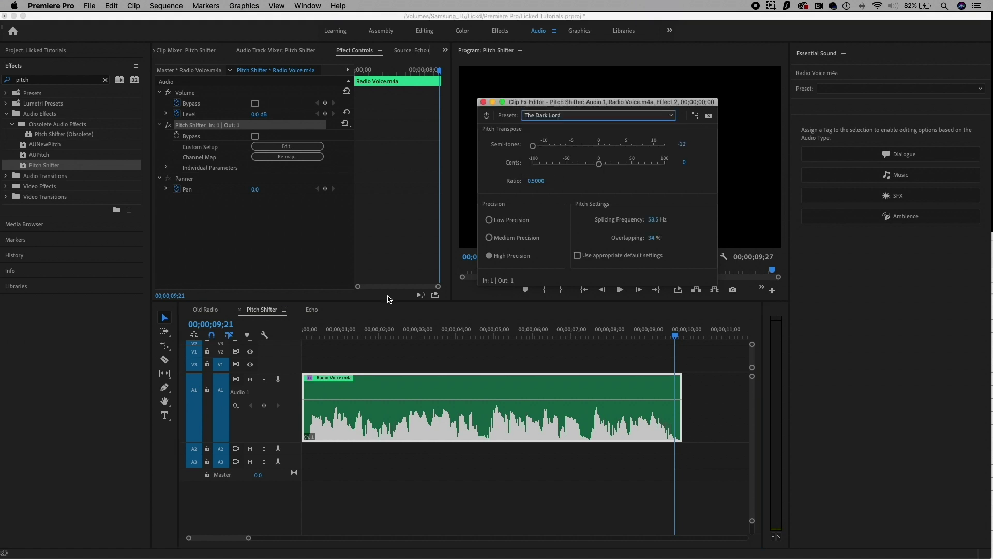
pyautogui.click(371, 316)
pyautogui.press('space')
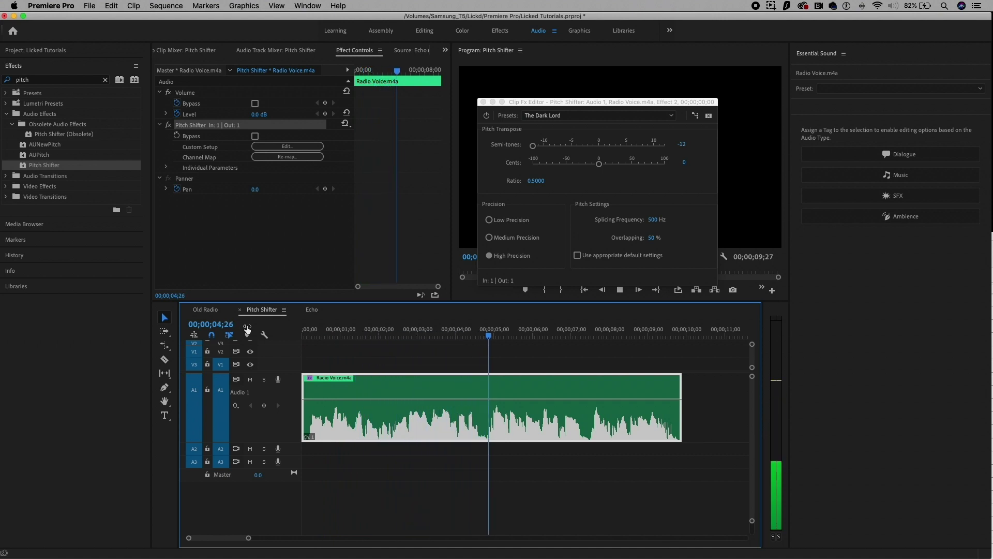
pyautogui.press('space')
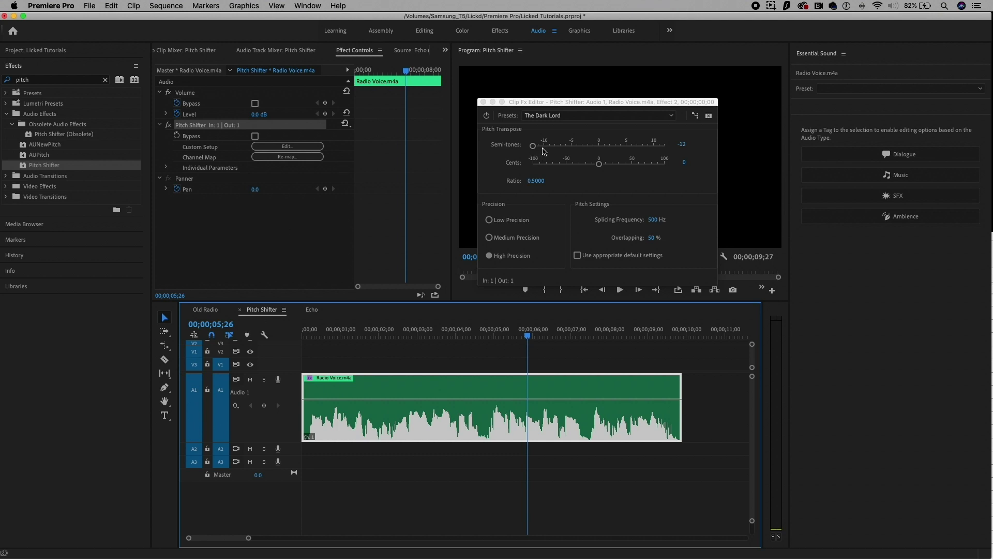
# Ease the semitone shift from -12 to -8 and replay from the start
pyautogui.moveTo(532, 145); pyautogui.dragTo(555, 151)
pyautogui.moveTo(528, 339); pyautogui.dragTo(220, 337)
pyautogui.press('space')
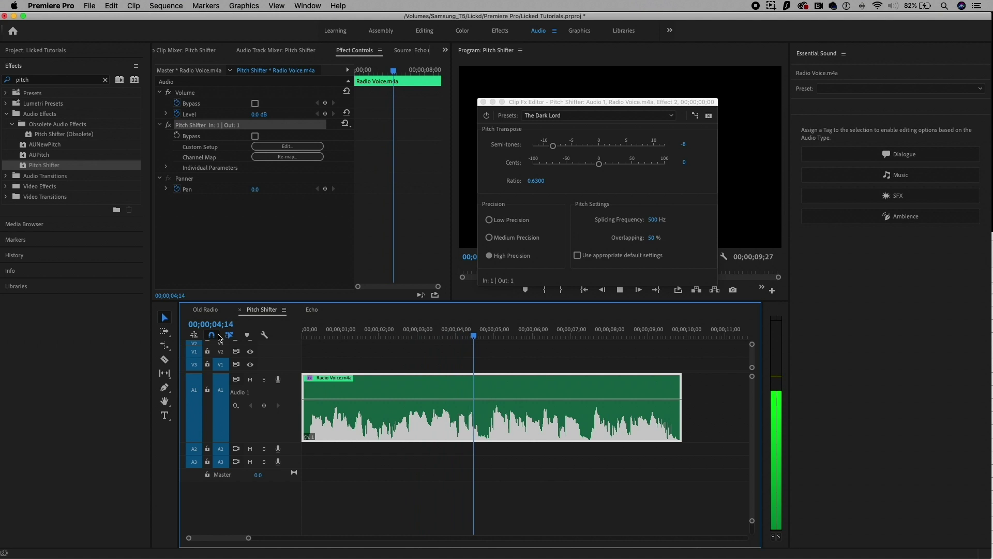
pyautogui.press('space')
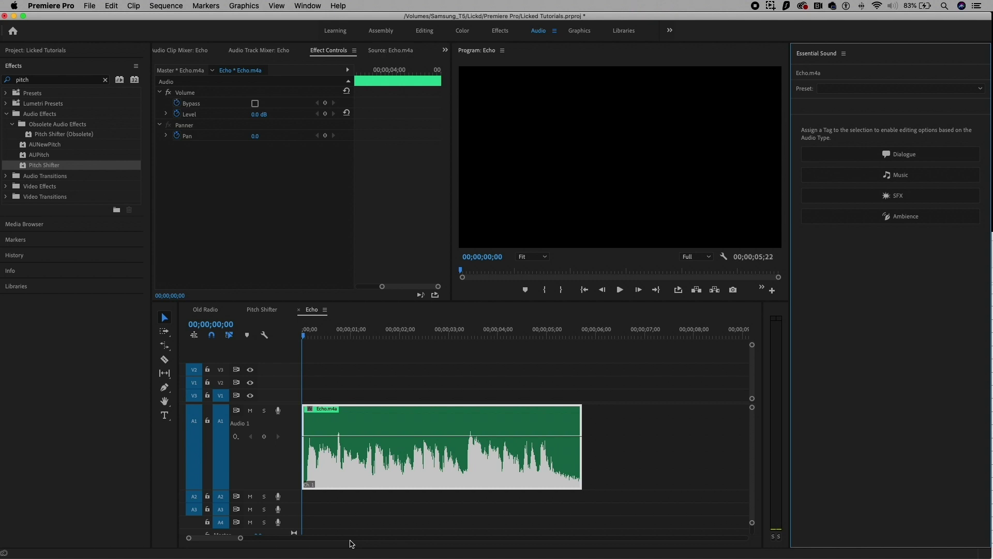
# Play Echo.m4a, then search 'dereverb' and apply DeReverb to the clip
pyautogui.press('space')
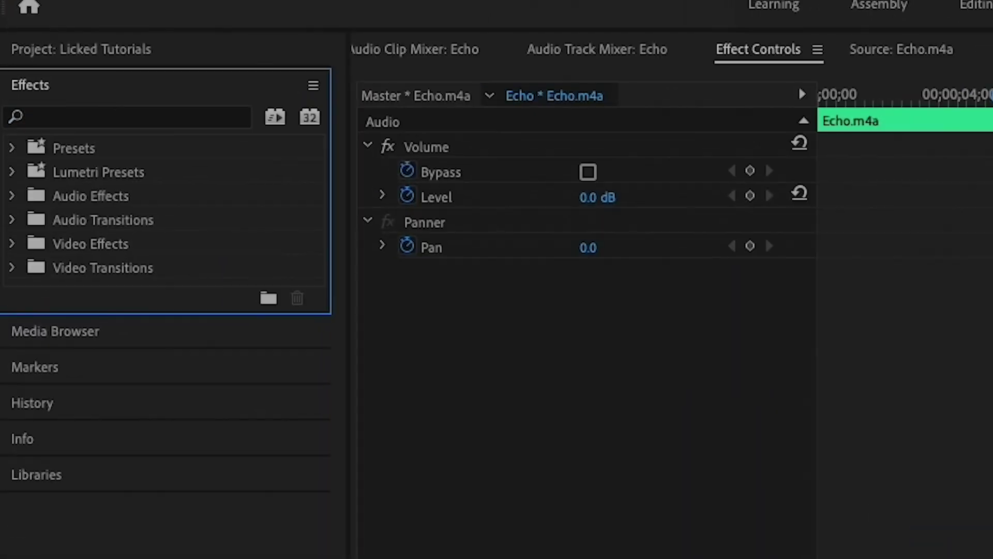
pyautogui.click(71, 111)
pyautogui.write('dereverb')
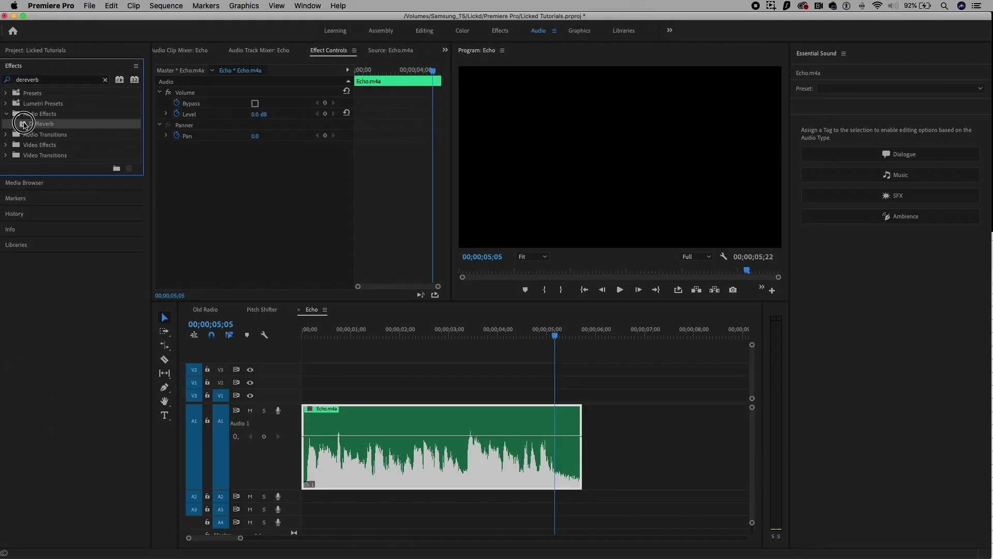
pyautogui.moveTo(47, 143); pyautogui.dragTo(473, 534)
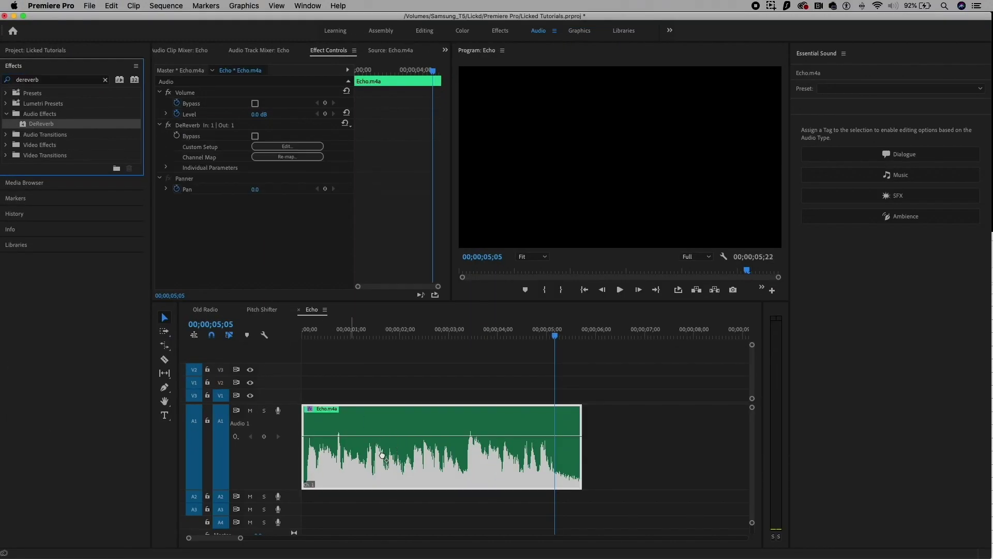
pyautogui.click(202, 127)
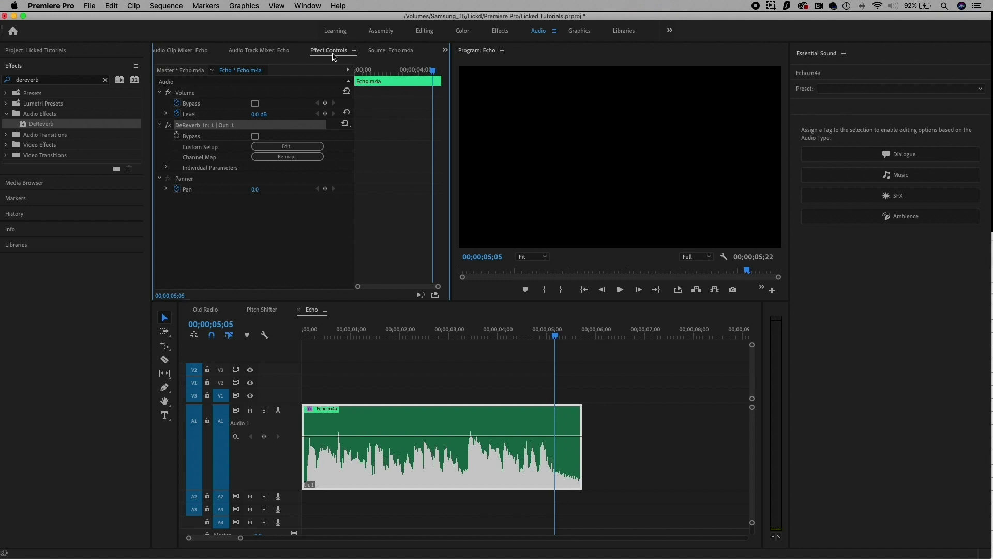
# Apply DeReverb's Heavy Reverb Reduction preset (Amount 80%) to Echo.m4a and play it back
pyautogui.click(287, 146)
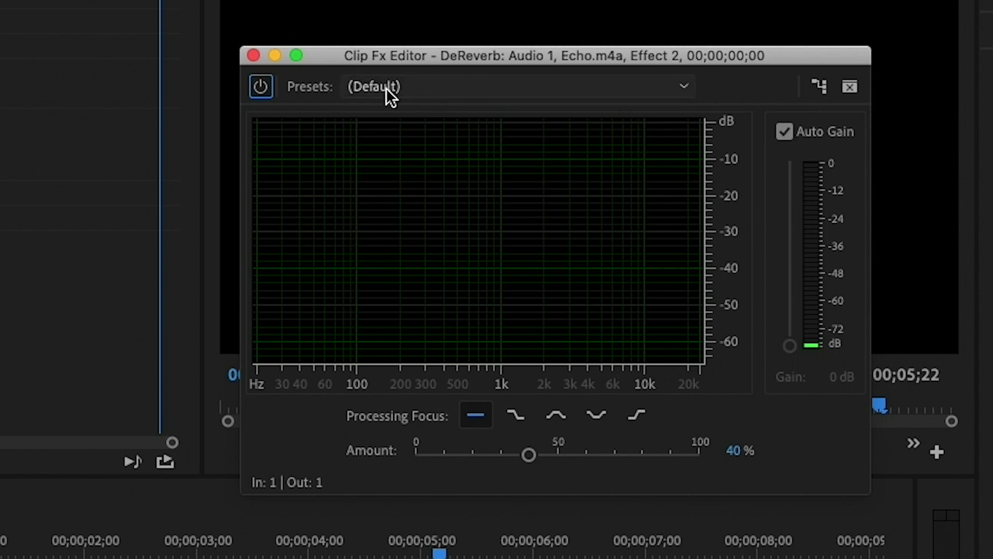
pyautogui.click(386, 88)
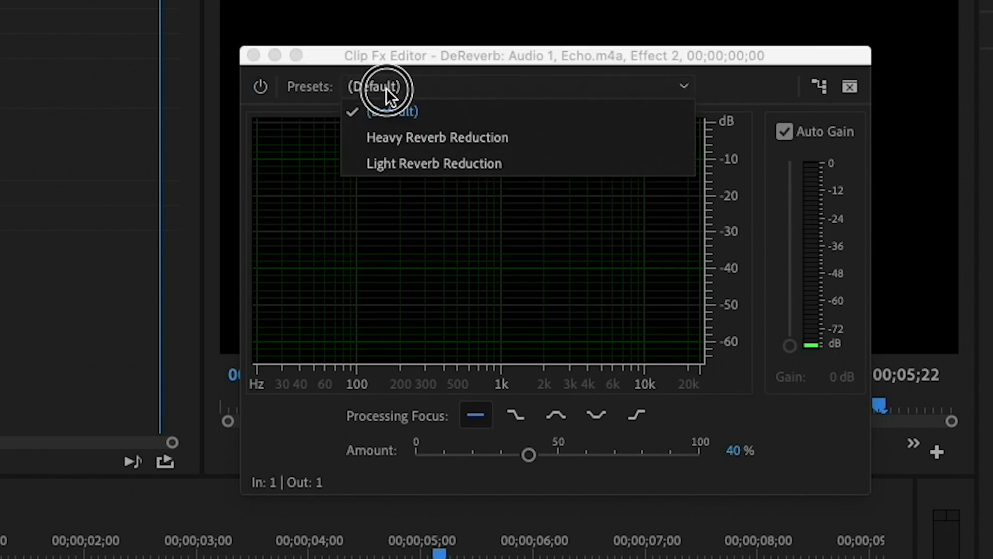
pyautogui.click(397, 138)
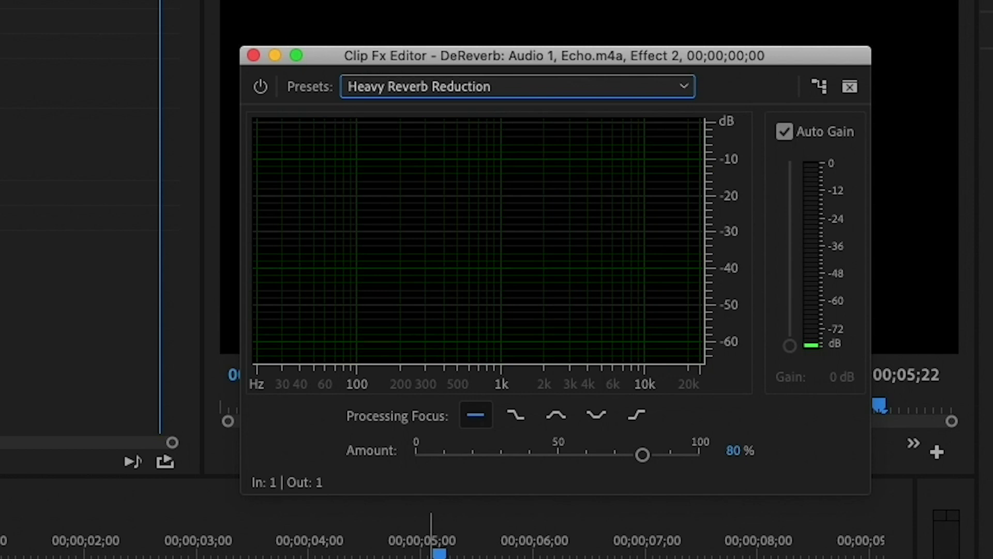
pyautogui.click(436, 551)
pyautogui.press('space')
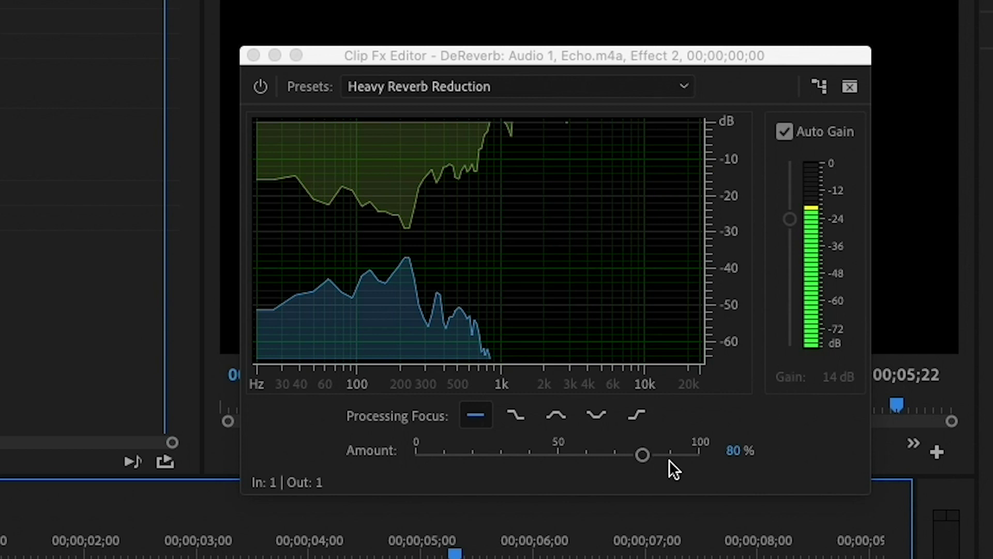
pyautogui.click(781, 137)
pyautogui.moveTo(790, 220); pyautogui.dragTo(794, 417)
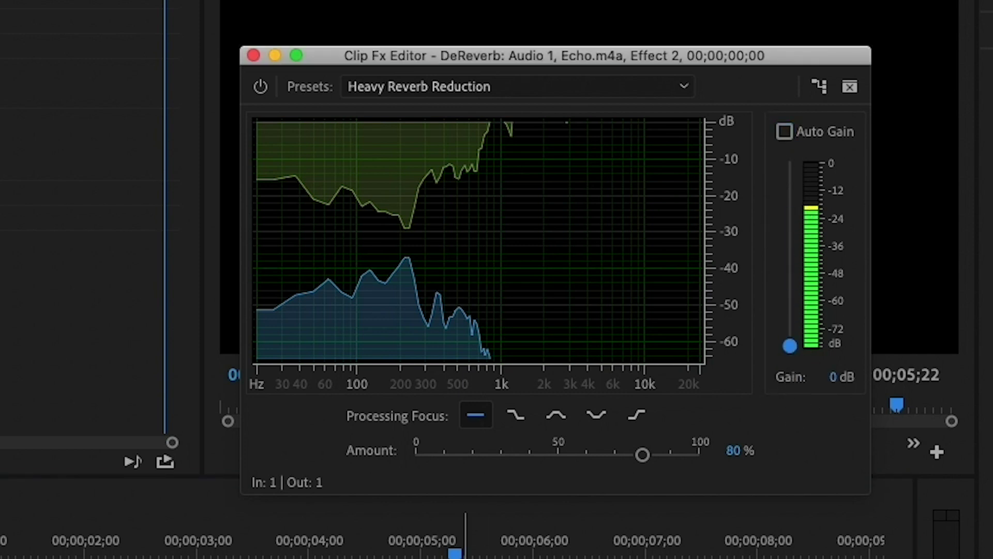
pyautogui.click(455, 553)
pyautogui.press('space')
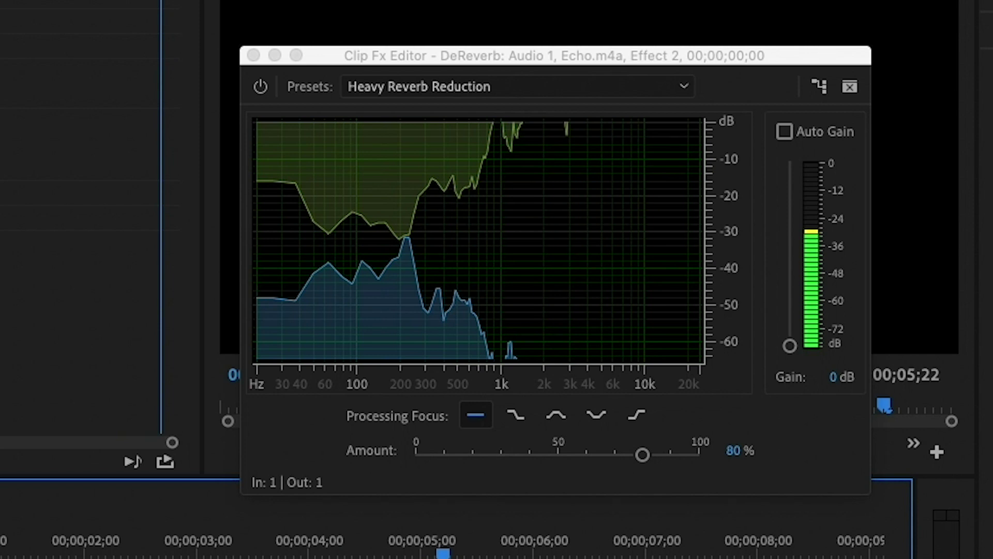
pyautogui.click(784, 132)
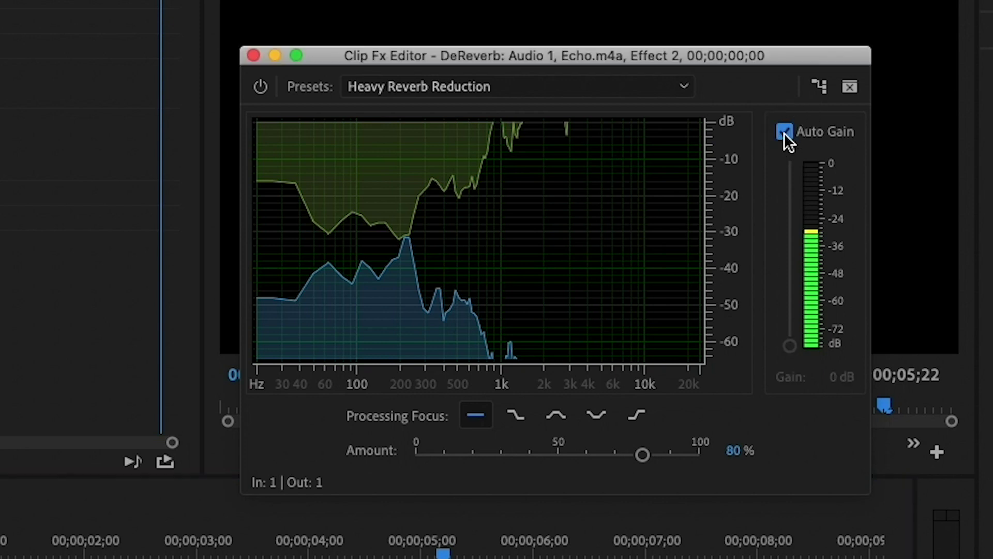
pyautogui.press('space')
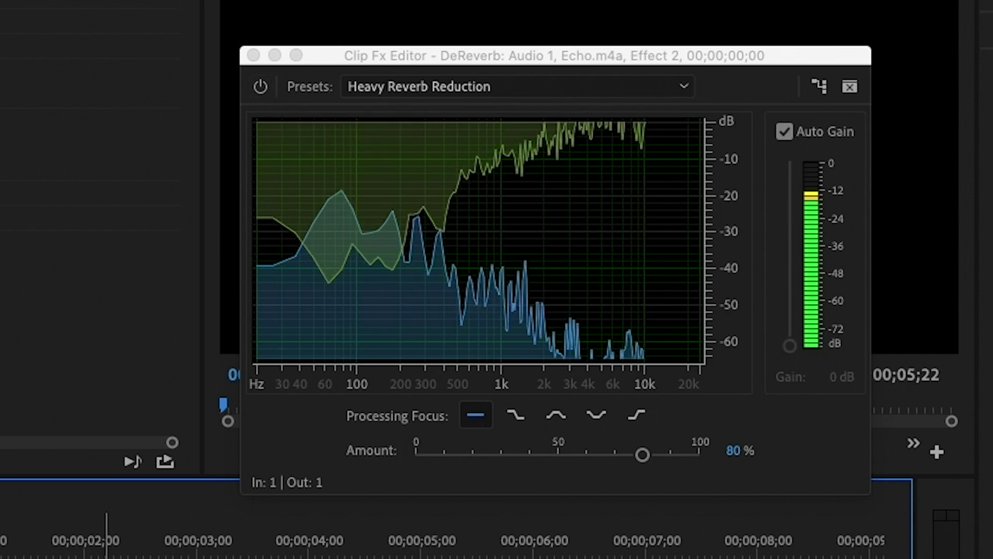
pyautogui.click(260, 87)
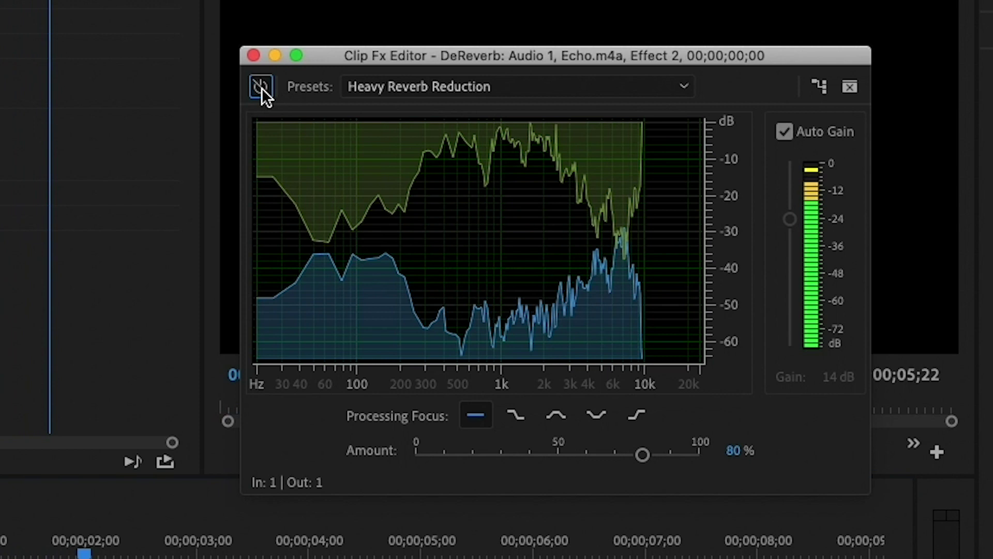
pyautogui.click(261, 88)
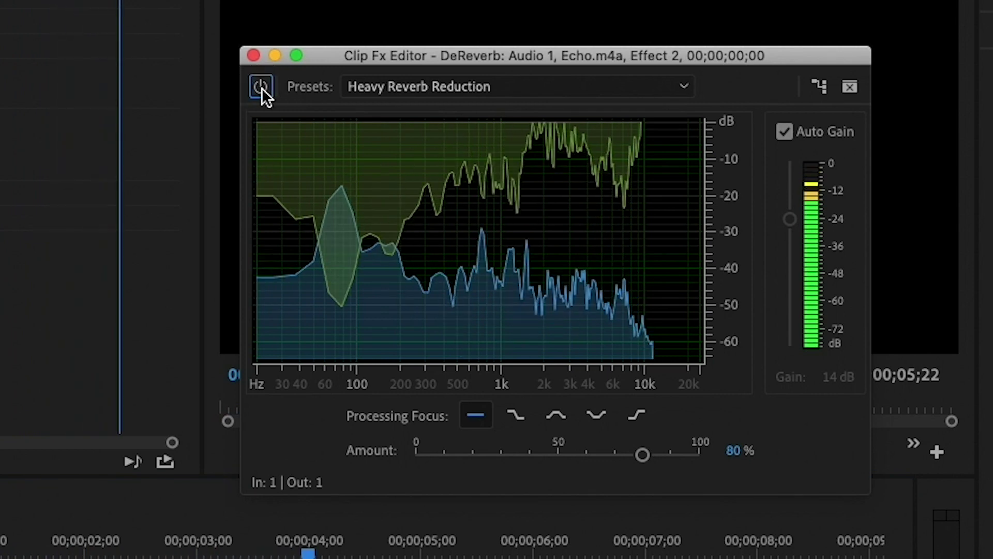